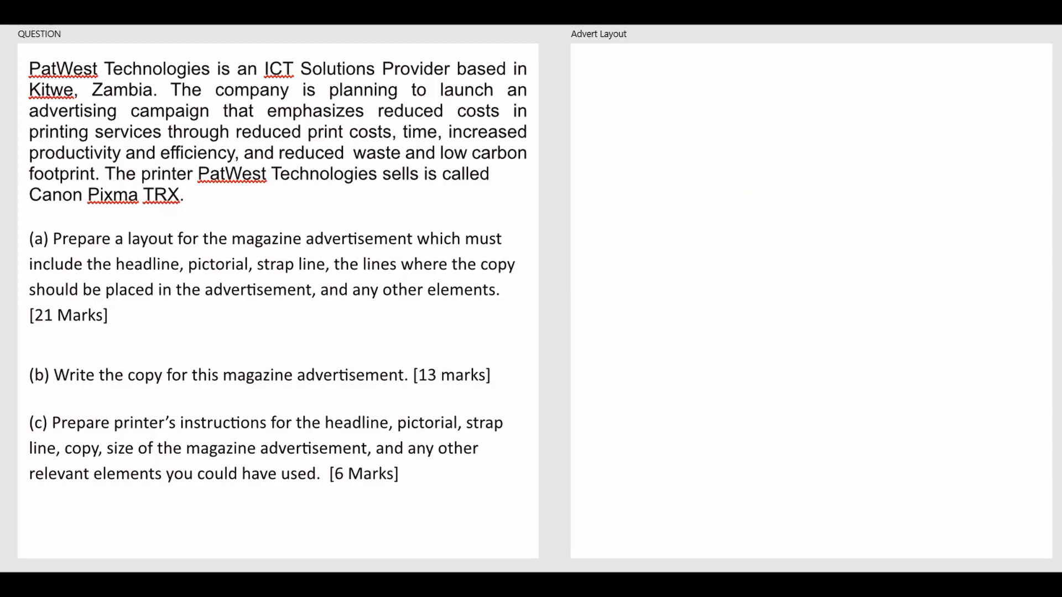
# Step: Draw a large portrait rectangle on the Advert Layout page and remove its outline
pyautogui.moveTo(633, 105)
pyautogui.mouseDown()
pyautogui.moveTo(836, 390)
pyautogui.moveTo(915, 466)
pyautogui.mouseUp()
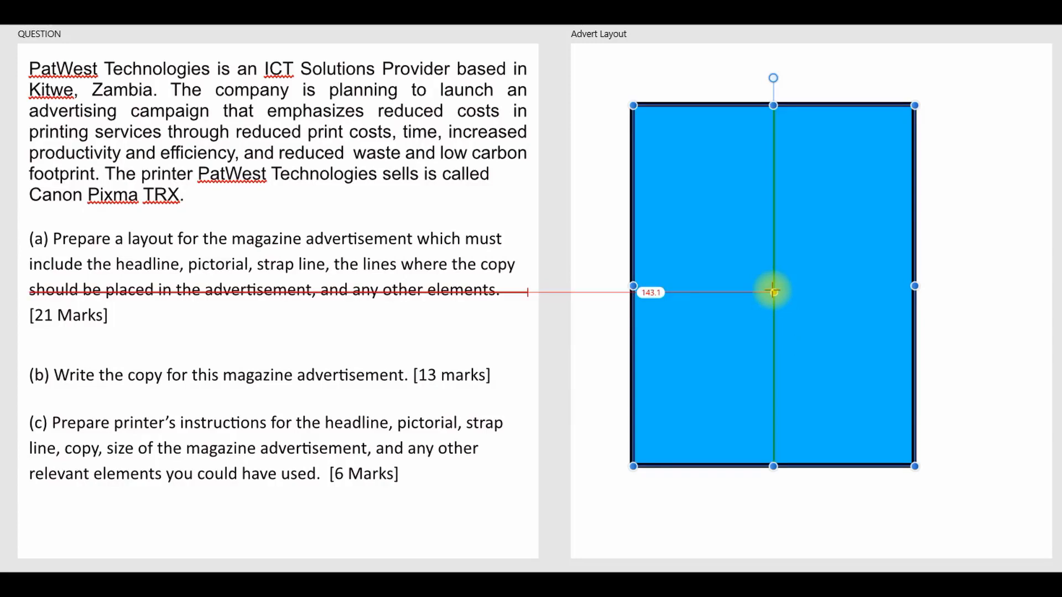
pyautogui.click(241, 12)
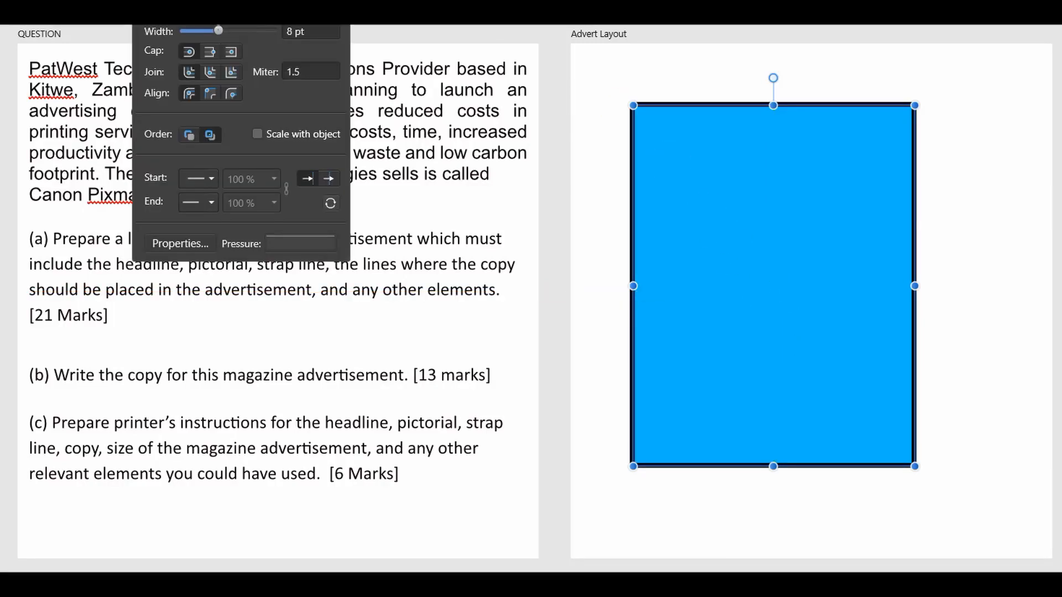
pyautogui.moveTo(218, 31); pyautogui.dragTo(180, 37)
pyautogui.click(743, 295)
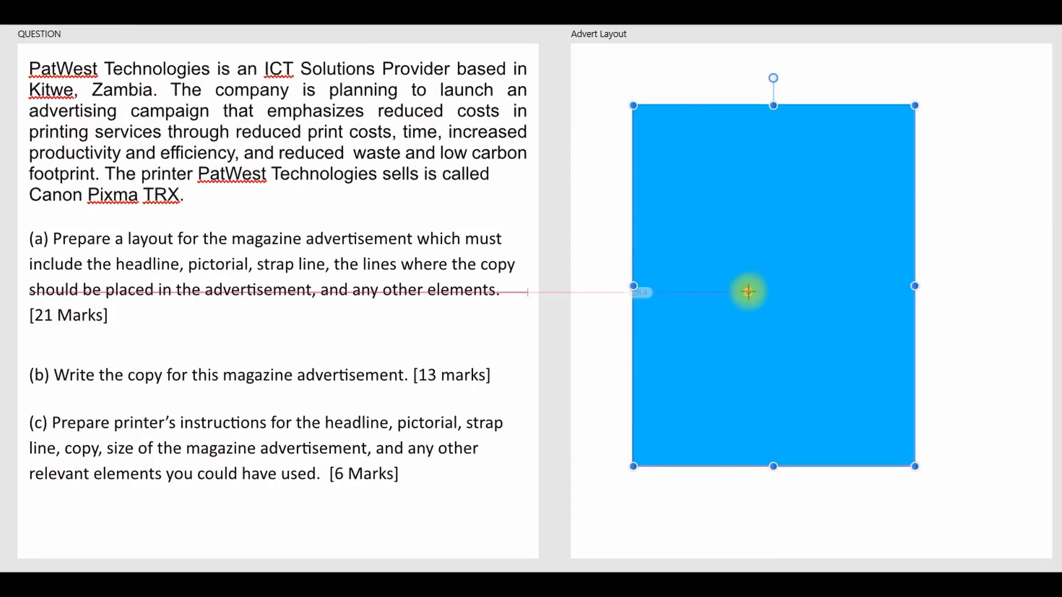
# Step: Delete the stray small rectangle and stretch the blue rectangle to cover the whole Advert Layout page
pyautogui.moveTo(748, 287); pyautogui.dragTo(727, 272)
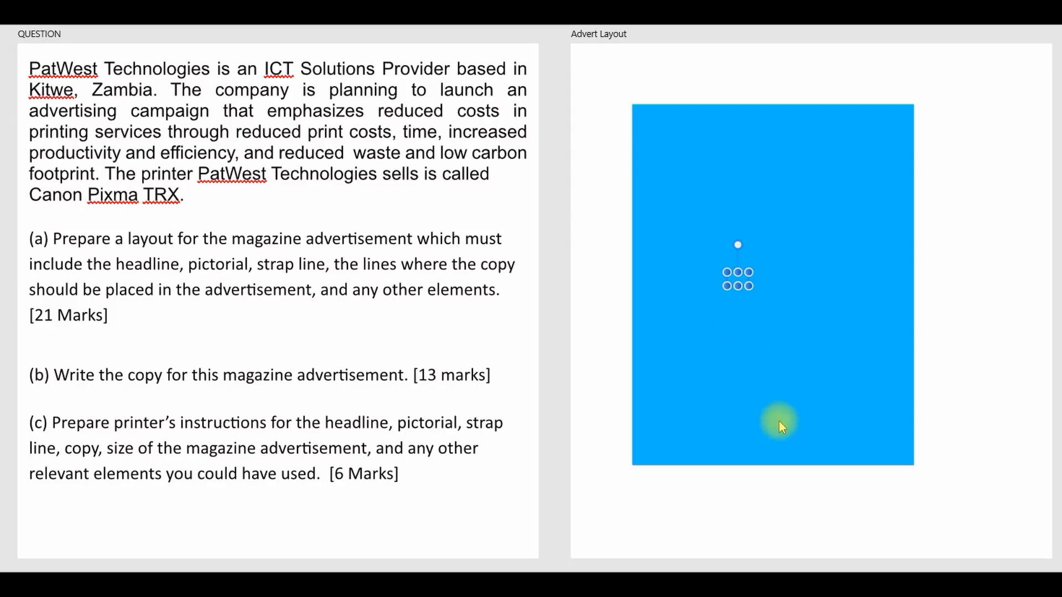
pyautogui.click(811, 297)
pyautogui.moveTo(772, 466); pyautogui.dragTo(772, 199)
pyautogui.click(735, 285)
pyautogui.press('Delete')
pyautogui.moveTo(686, 125); pyautogui.dragTo(650, 88)
pyautogui.moveTo(856, 92); pyautogui.dragTo(1035, 110)
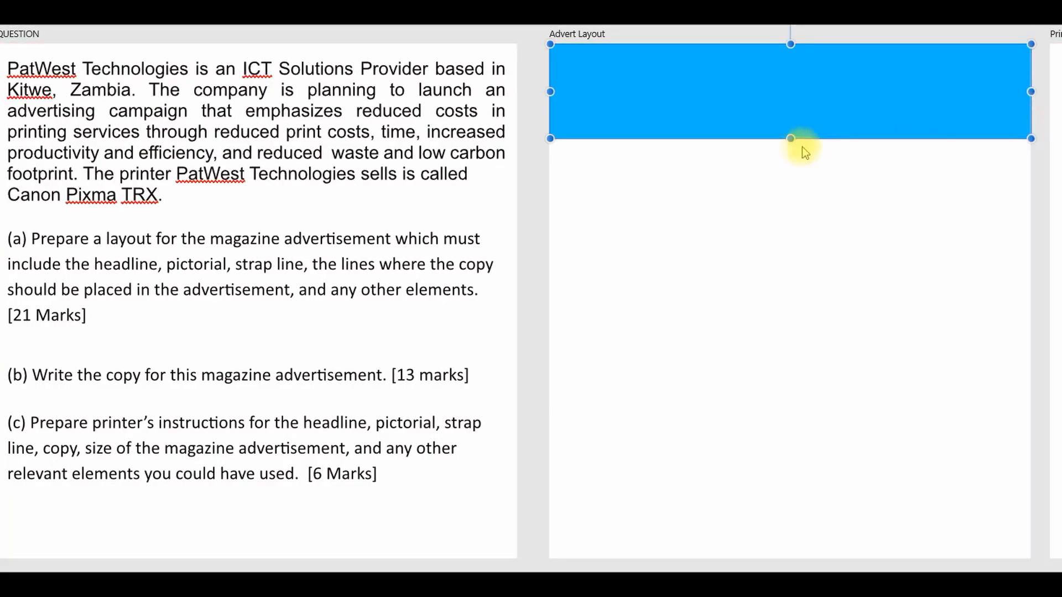
pyautogui.moveTo(790, 139); pyautogui.dragTo(767, 556)
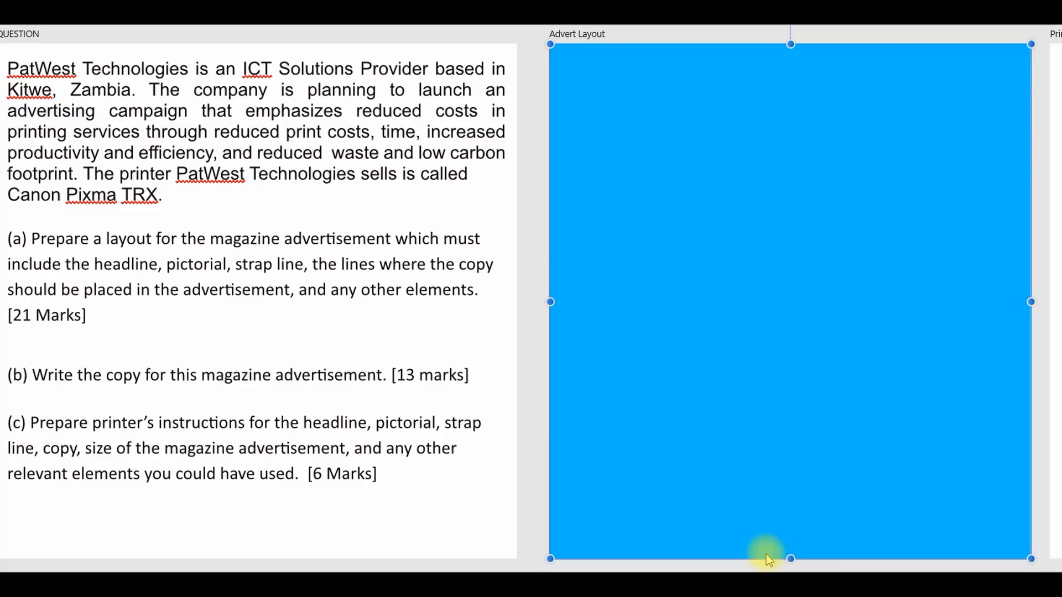
# Step: Lock the blue background rectangle on the Advert Layout page
pyautogui.click(538, 235)
pyautogui.hotkey('ctrl', 'v')
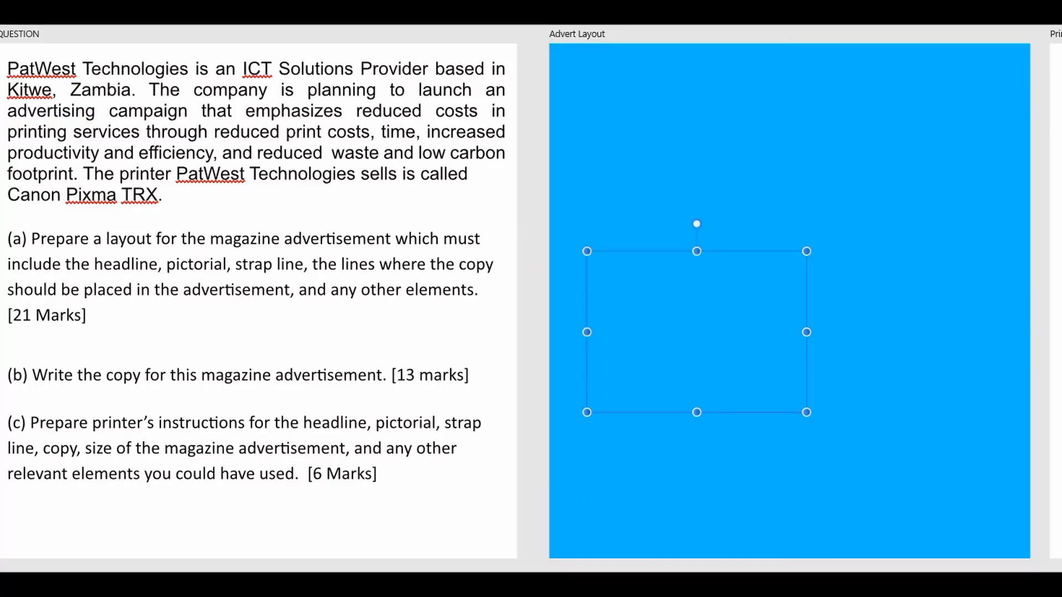
pyautogui.click(789, 302)
pyautogui.hotkey('ctrl', 'l')
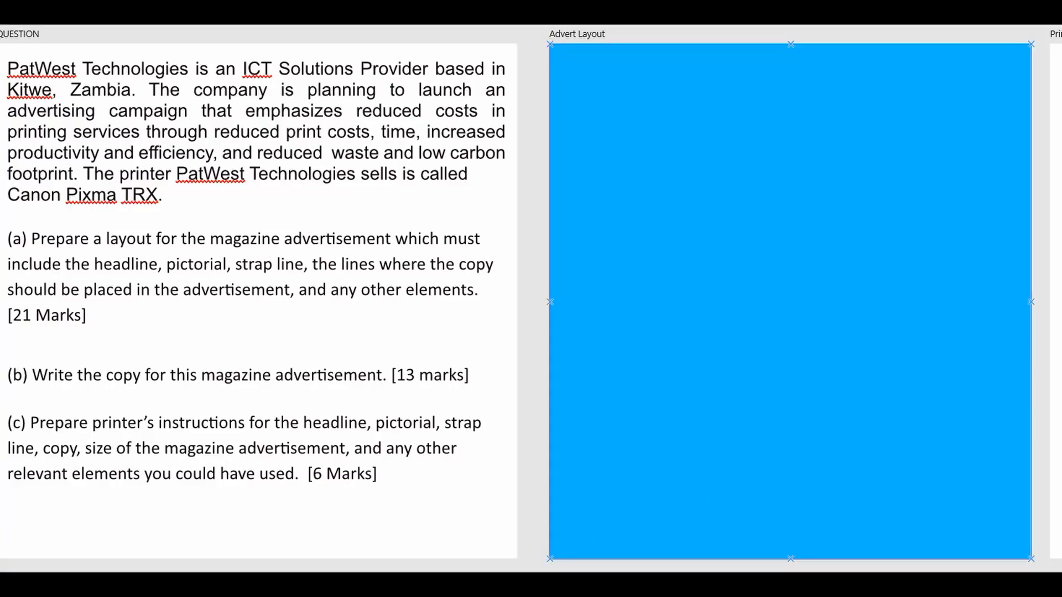
# Step: Add the headline text "Buy Today!" near the upper edge of the blue background
pyautogui.hscroll(-1, 531, 299)
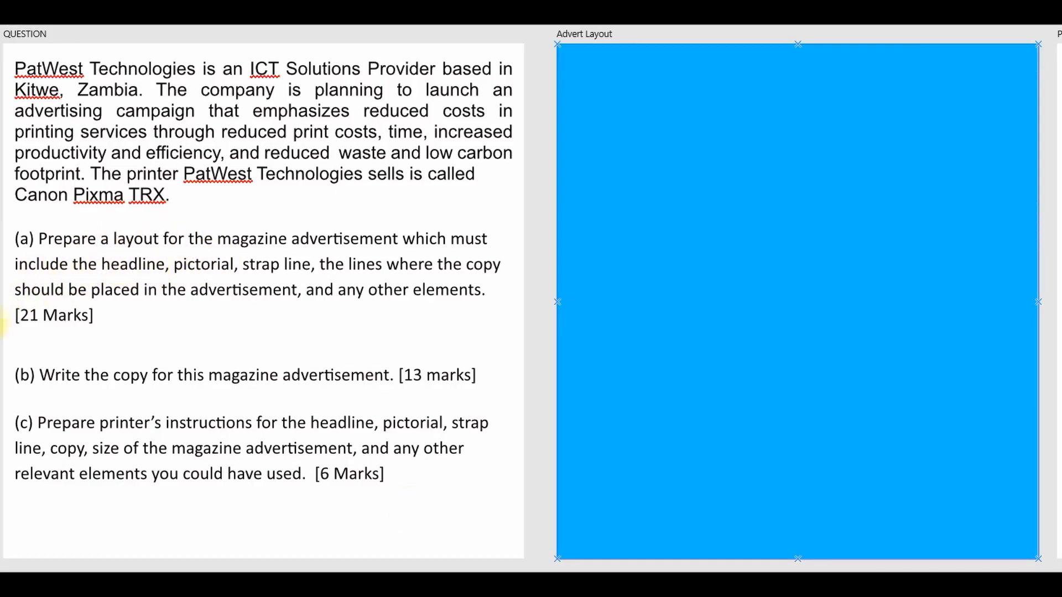
pyautogui.moveTo(602, 73); pyautogui.dragTo(618, 119)
pyautogui.write('Buy Tod')
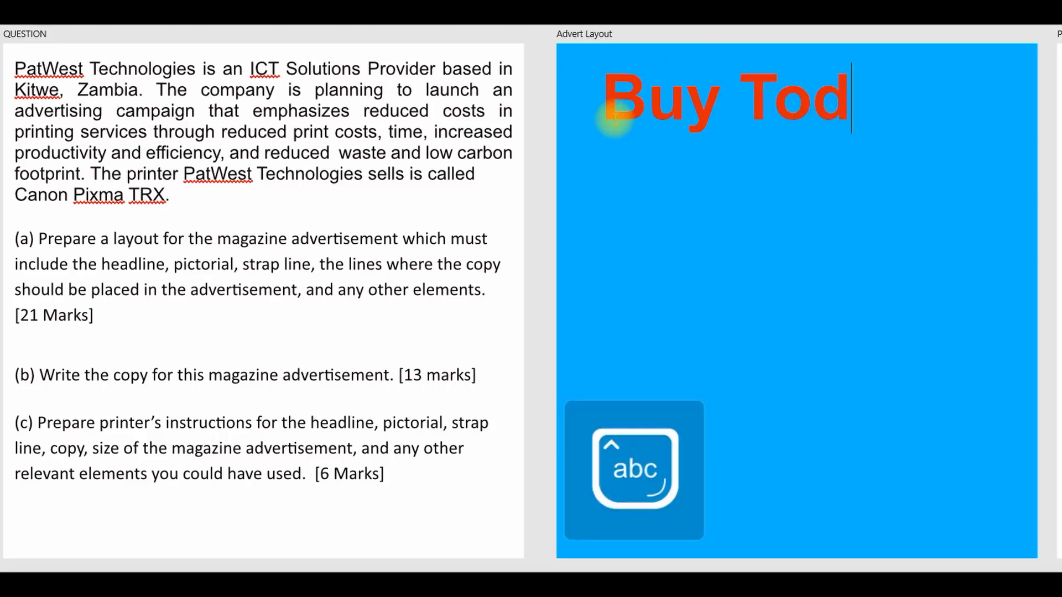
pyautogui.write('ay!')
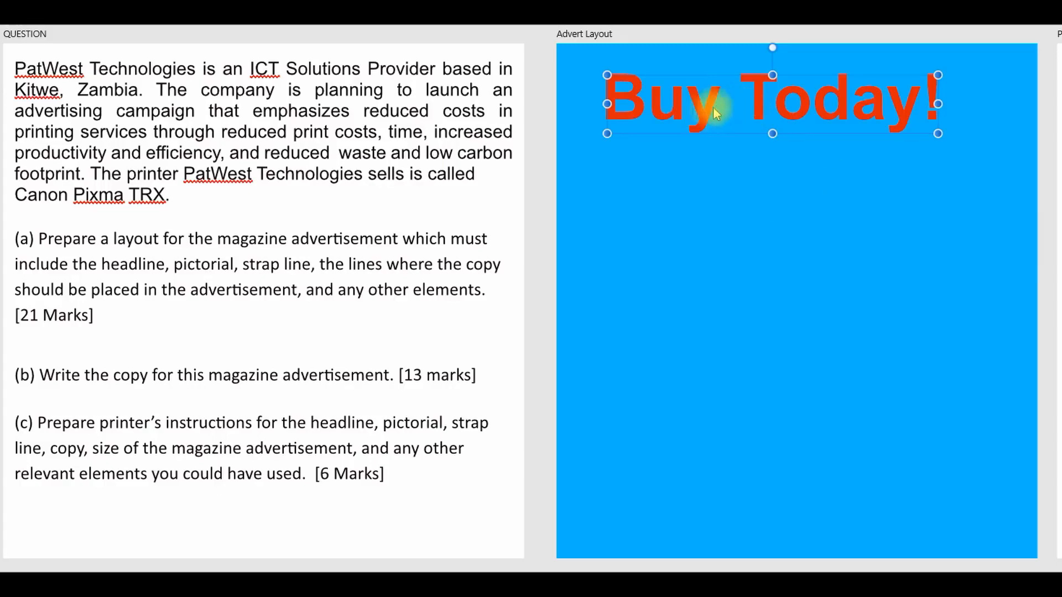
# Step: Move the headline to the page's upper-left corner and enlarge it to span nearly the full page width
pyautogui.moveTo(677, 107); pyautogui.dragTo(649, 95)
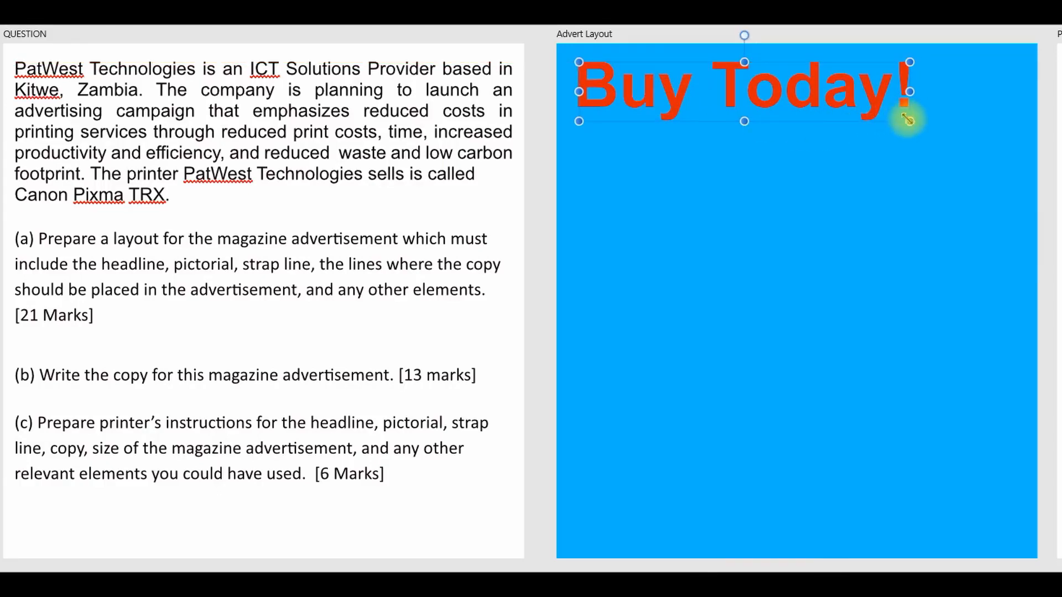
pyautogui.moveTo(909, 120); pyautogui.dragTo(1011, 169)
pyautogui.moveTo(891, 116); pyautogui.dragTo(890, 108)
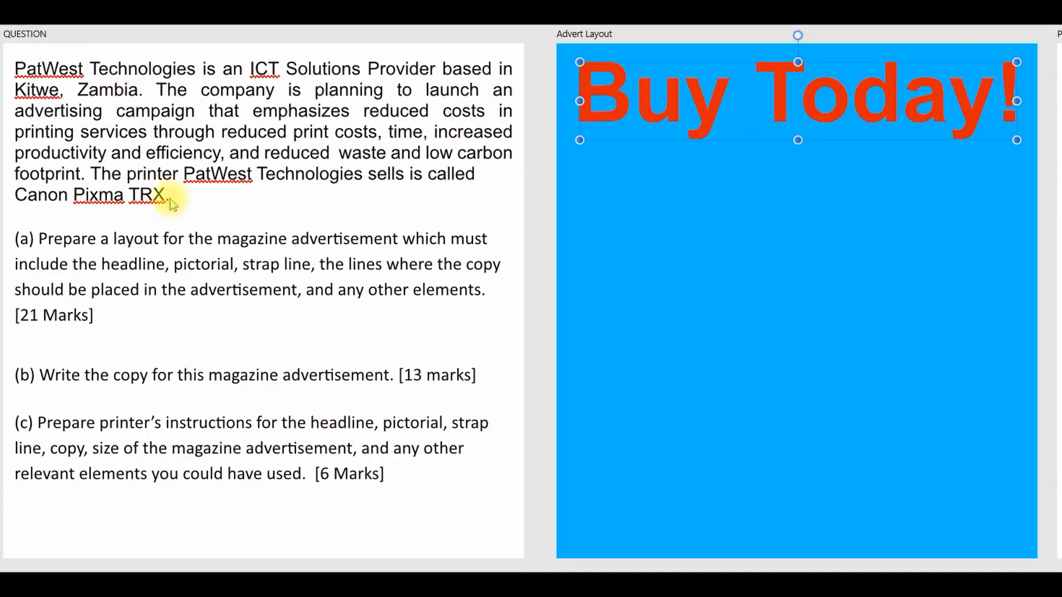
# Step: Add the picture of the woman with a tablet below the headline, scaled down and placed near the page's left edge
pyautogui.click(110, 275)
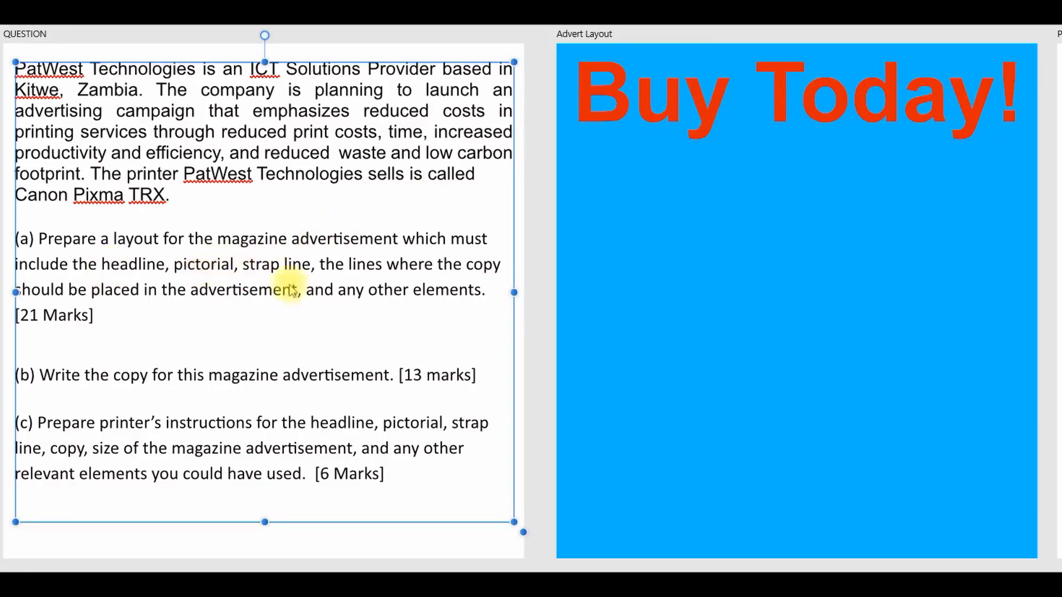
pyautogui.click(660, 198)
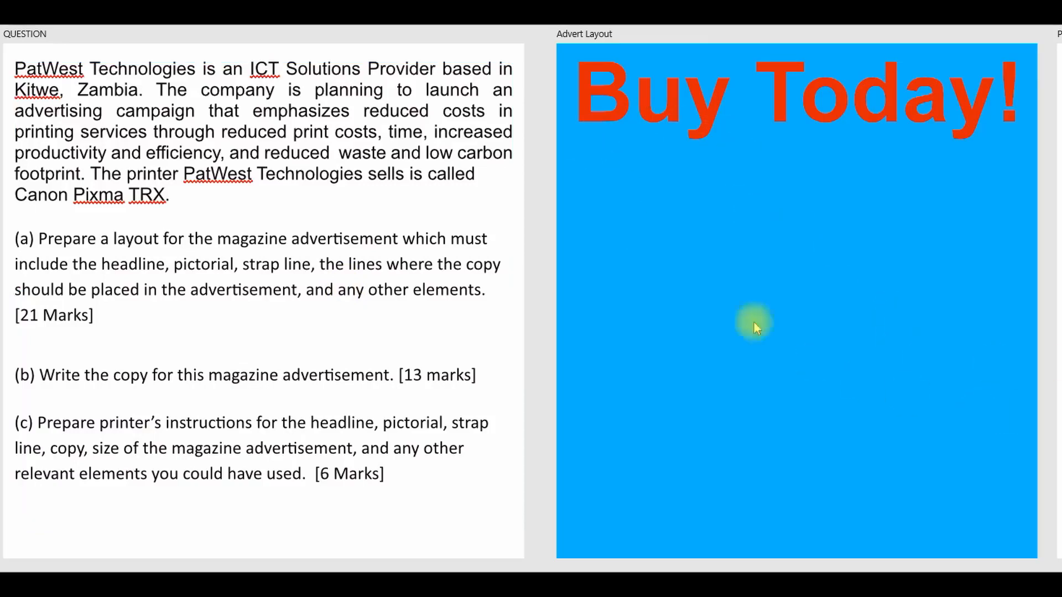
pyautogui.click(1060, 408)
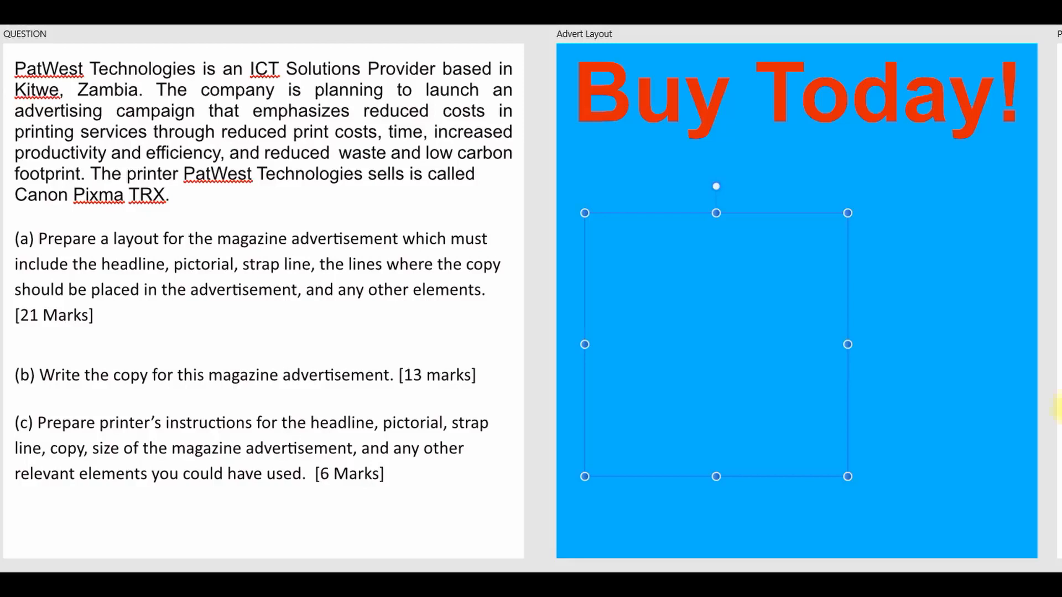
pyautogui.moveTo(721, 357); pyautogui.dragTo(715, 285)
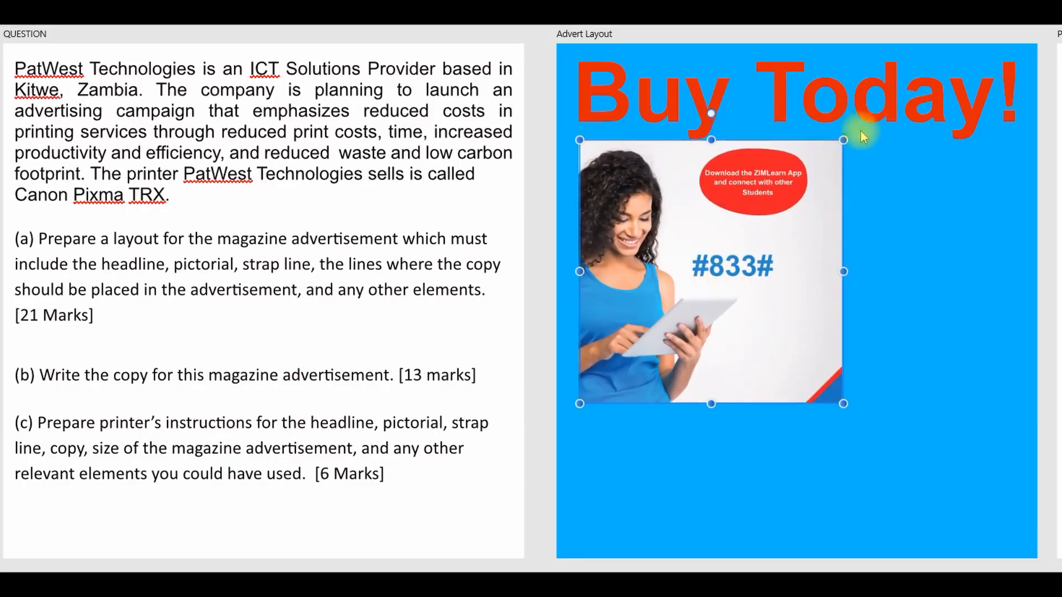
pyautogui.moveTo(844, 140); pyautogui.dragTo(780, 203)
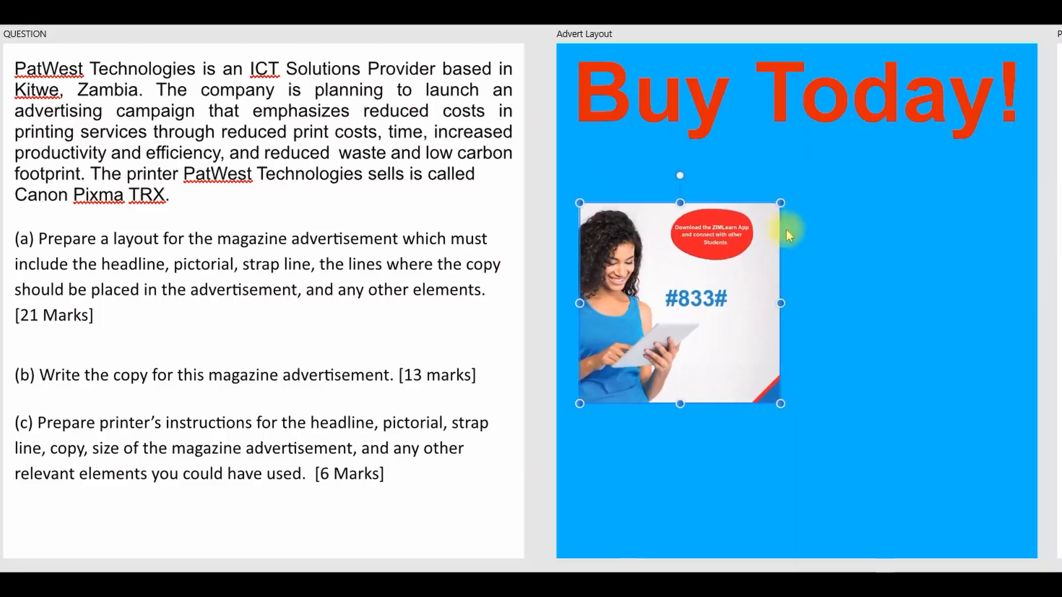
pyautogui.moveTo(705, 270); pyautogui.dragTo(705, 258)
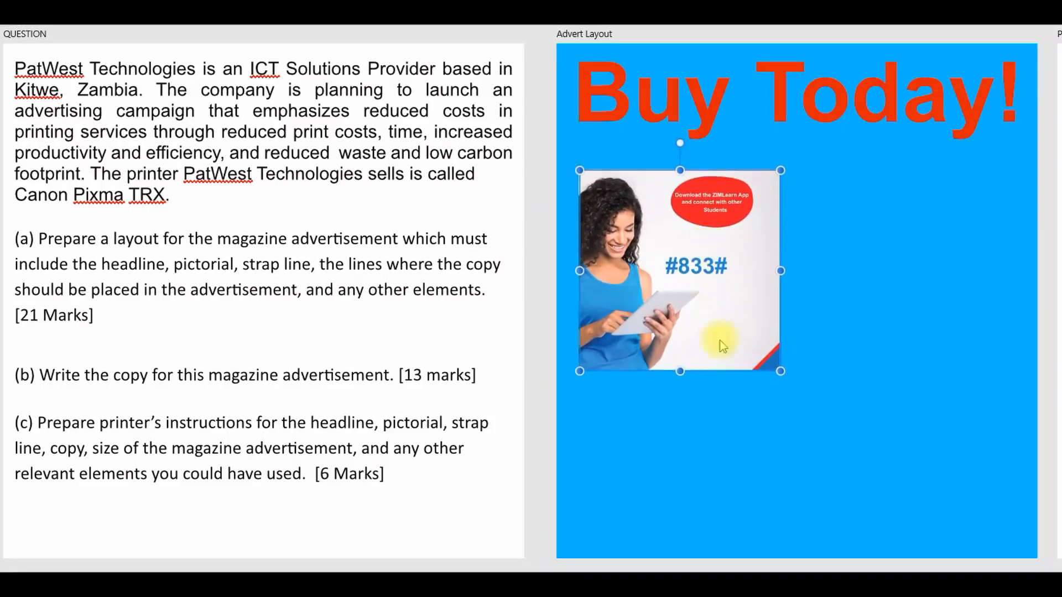
pyautogui.click(731, 426)
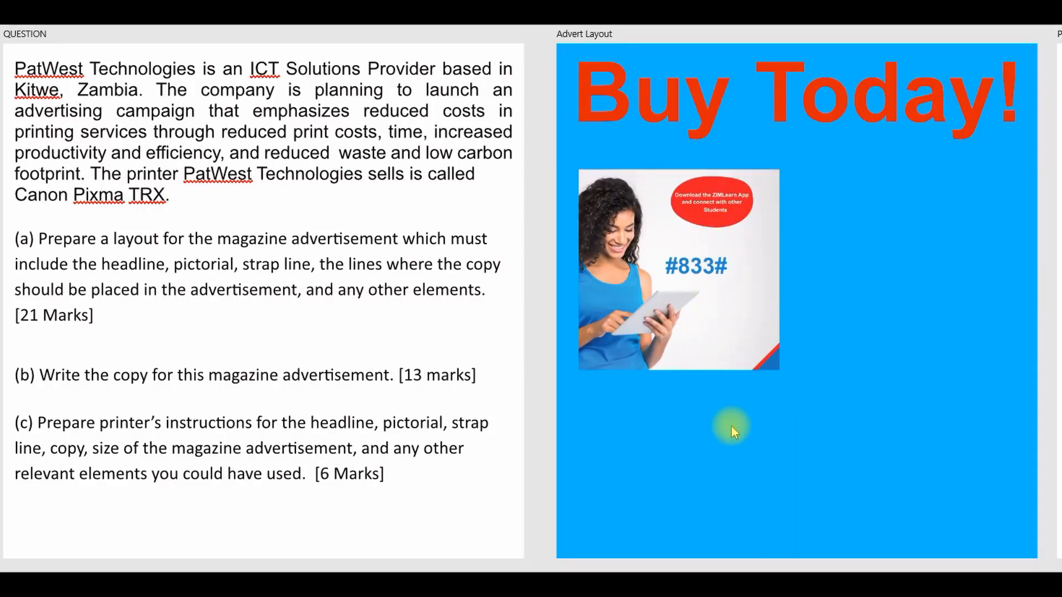
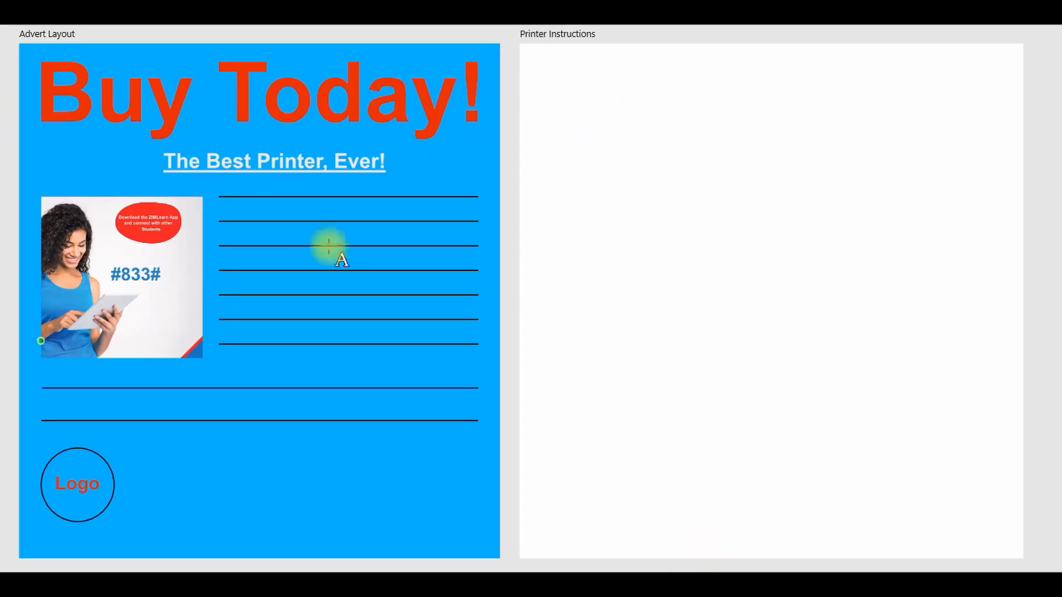
# Step: Add the heading text "Printer Instructions" near the upper edge of the blank Printer Instructions page
pyautogui.moveTo(569, 74); pyautogui.dragTo(577, 96)
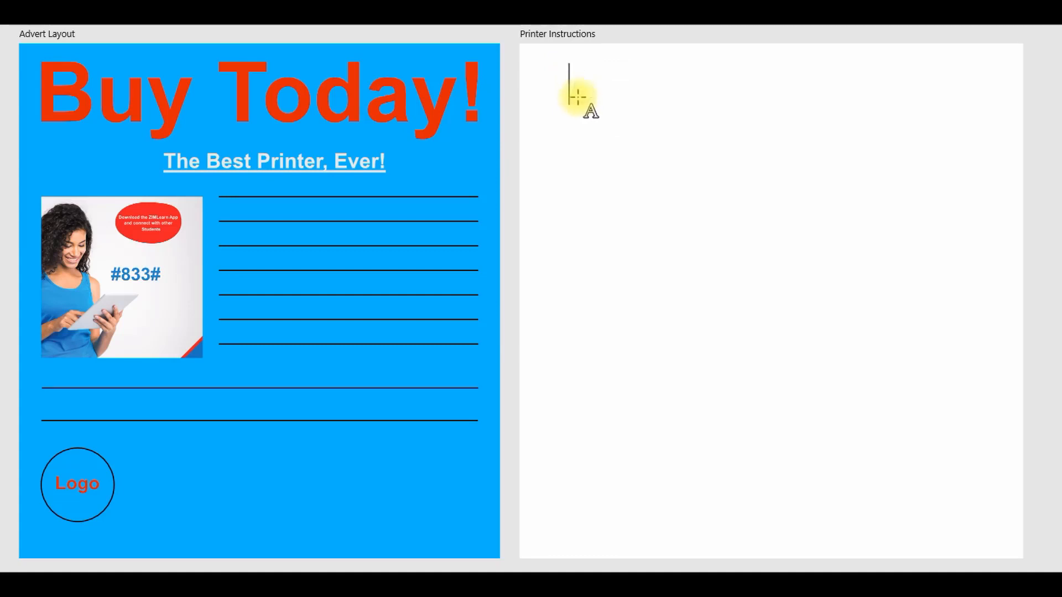
pyautogui.write('Printer Instructions')
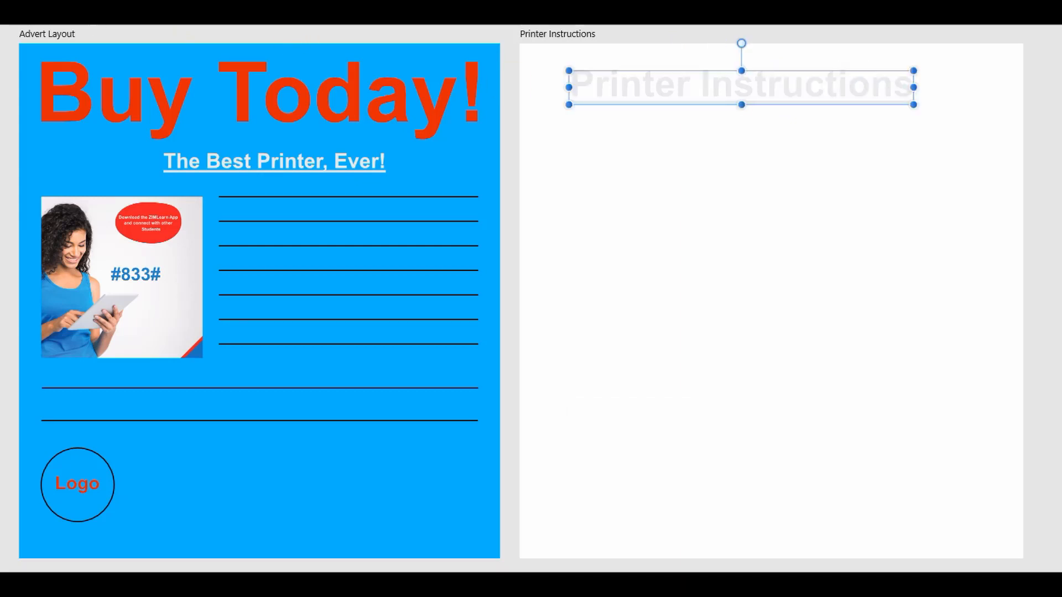
# Step: Shrink the "Printer Instructions" heading, make it dark and underlined, and place it in the page's upper-left corner
pyautogui.moveTo(883, 93); pyautogui.dragTo(811, 57)
pyautogui.moveTo(762, 81); pyautogui.dragTo(760, 84)
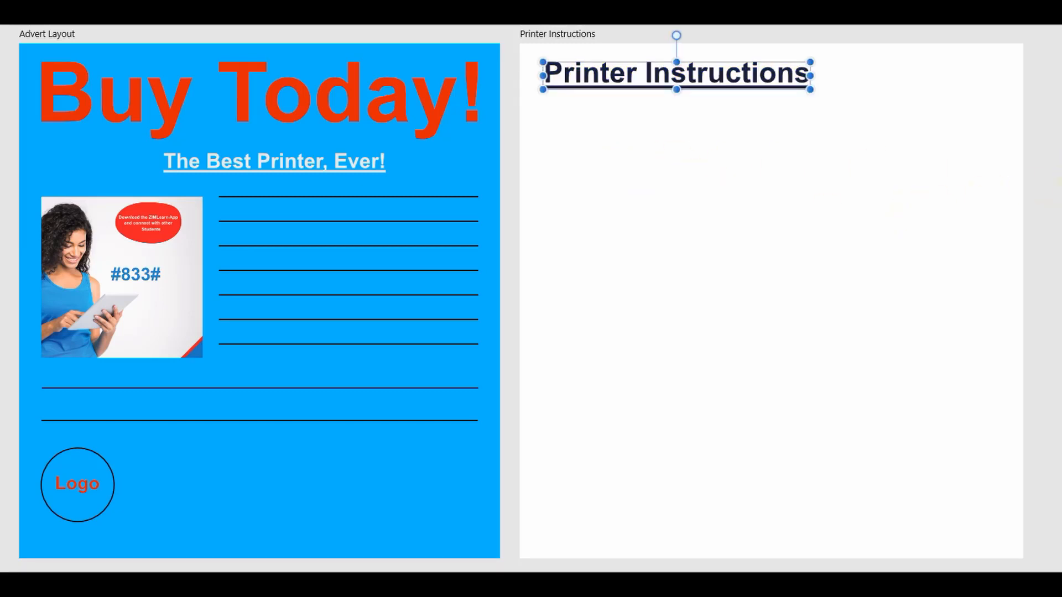
pyautogui.click(673, 127)
pyautogui.moveTo(638, 80); pyautogui.dragTo(635, 74)
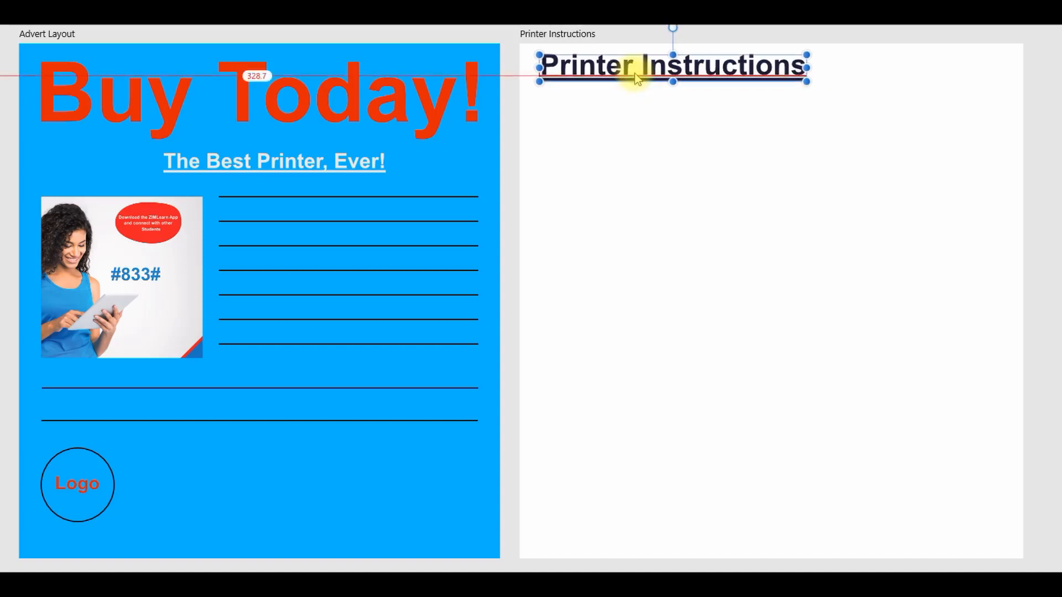
pyautogui.click(649, 149)
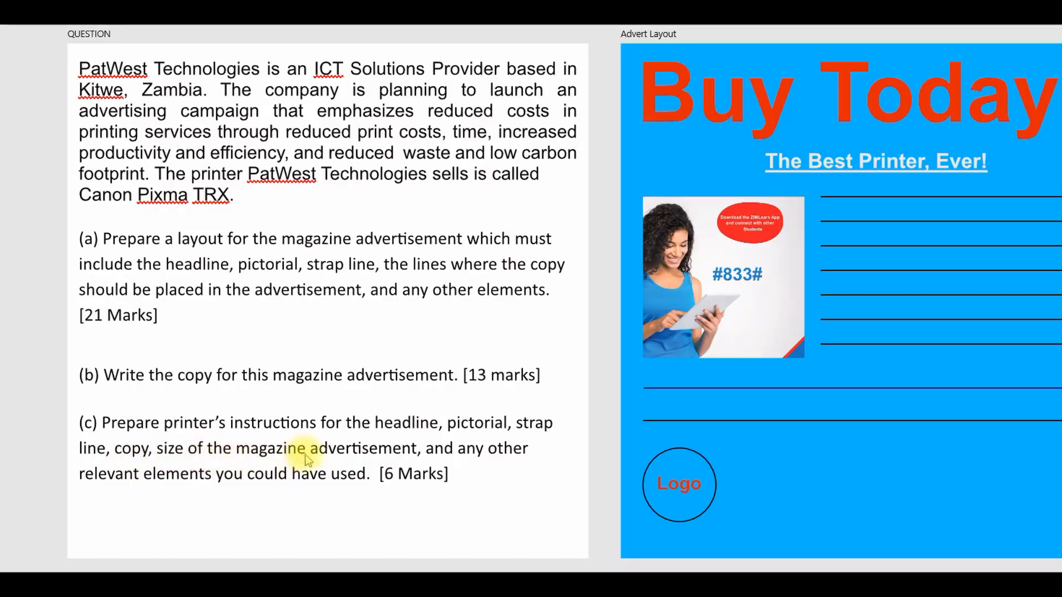
# Step: Add a "Background :" text line below the Printer Instructions heading and remove its underline
pyautogui.moveTo(381, 576); pyautogui.dragTo(548, 576)
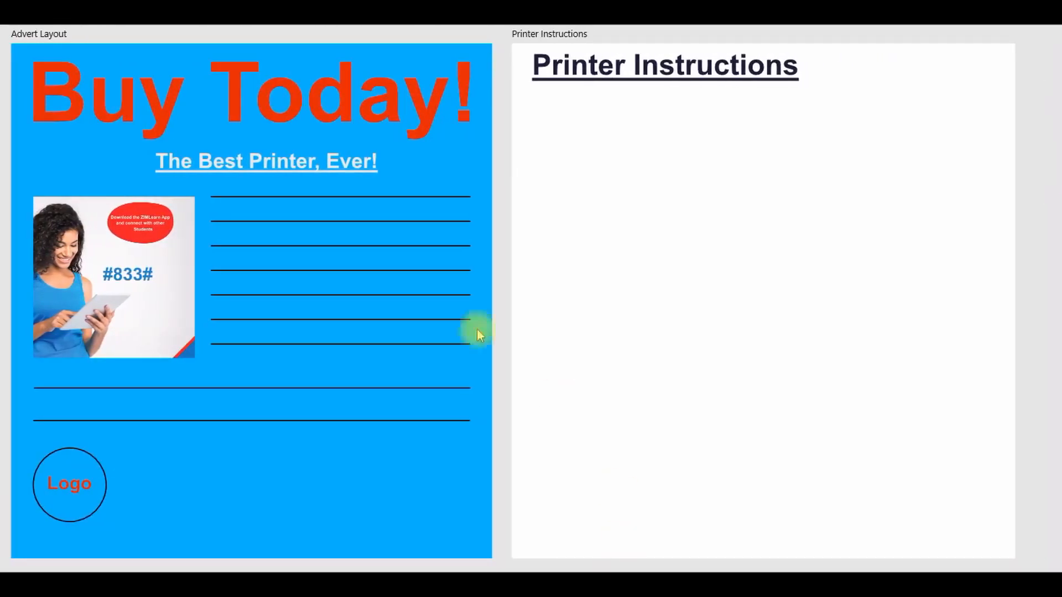
pyautogui.click(539, 113)
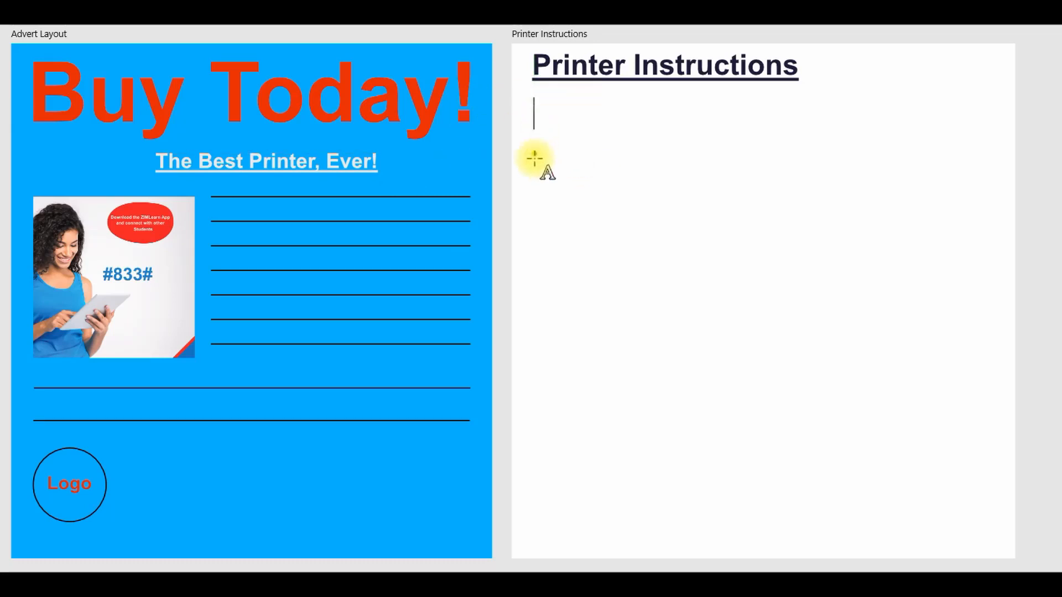
pyautogui.write('Backgro')
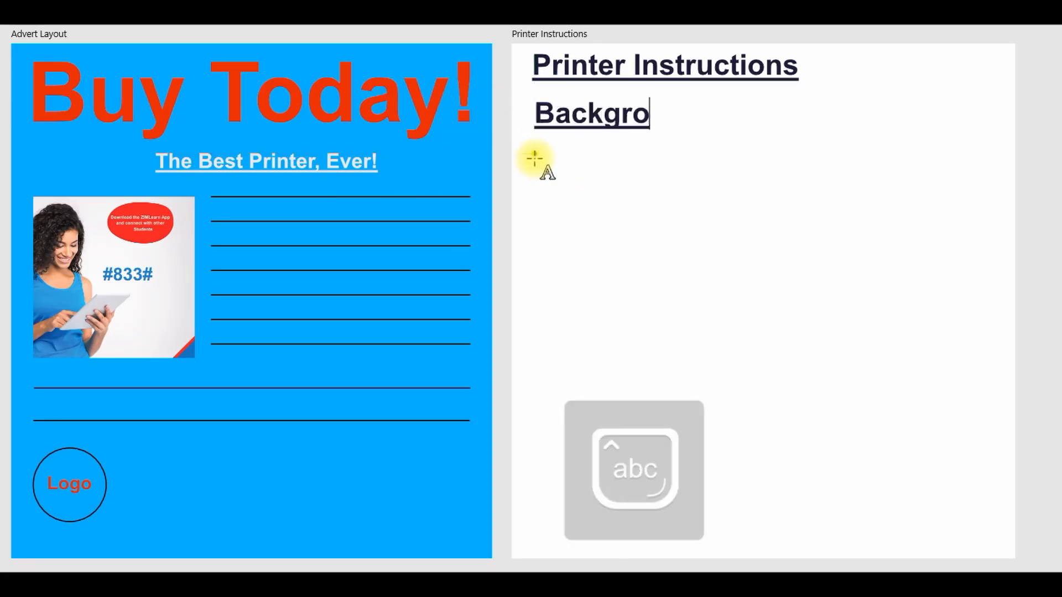
pyautogui.write('und')
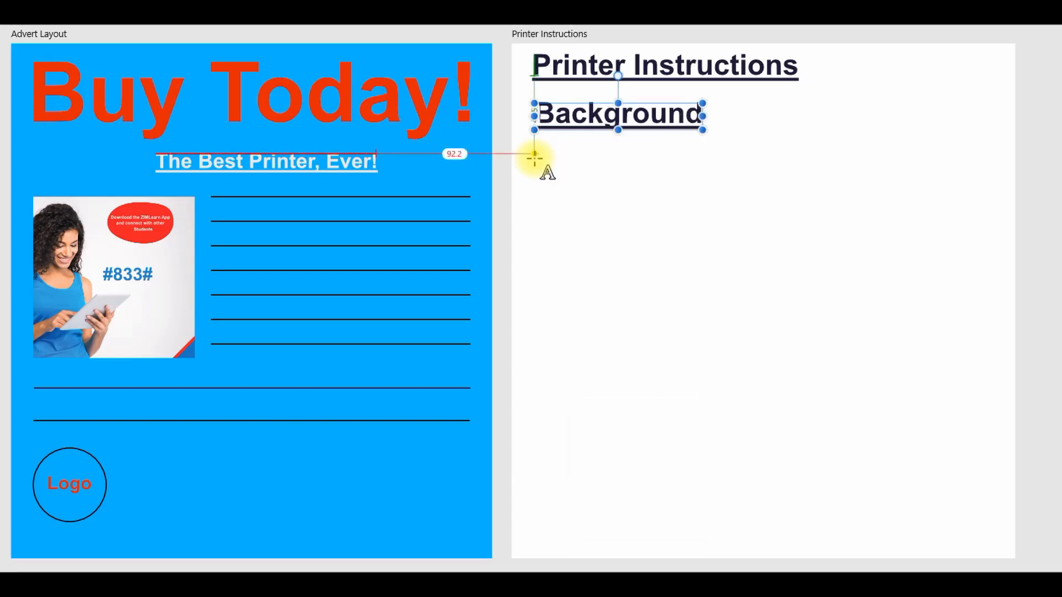
pyautogui.write(' :')
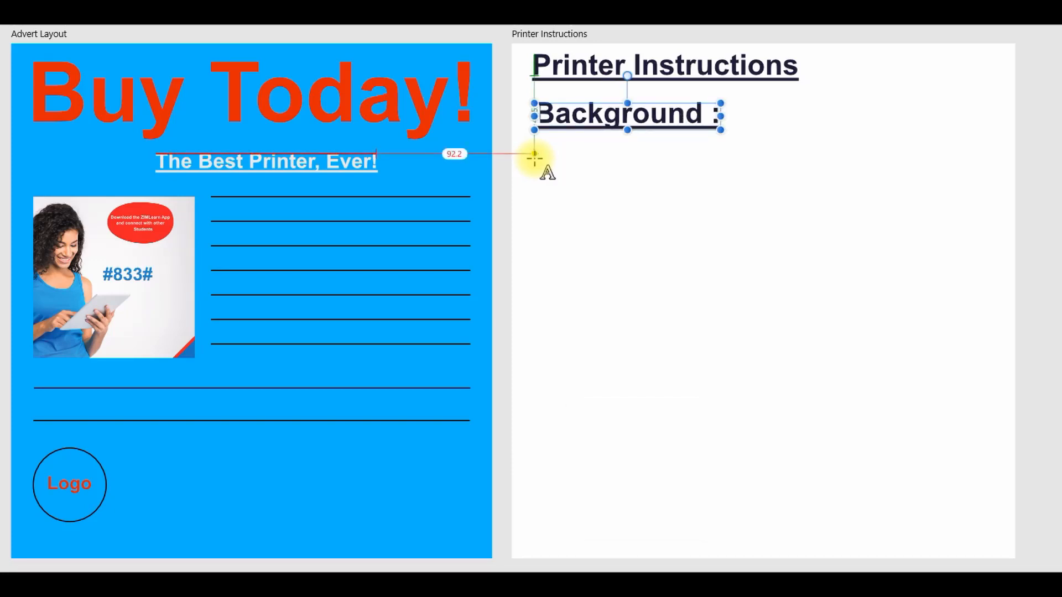
pyautogui.hotkey('ctrl', 'a')
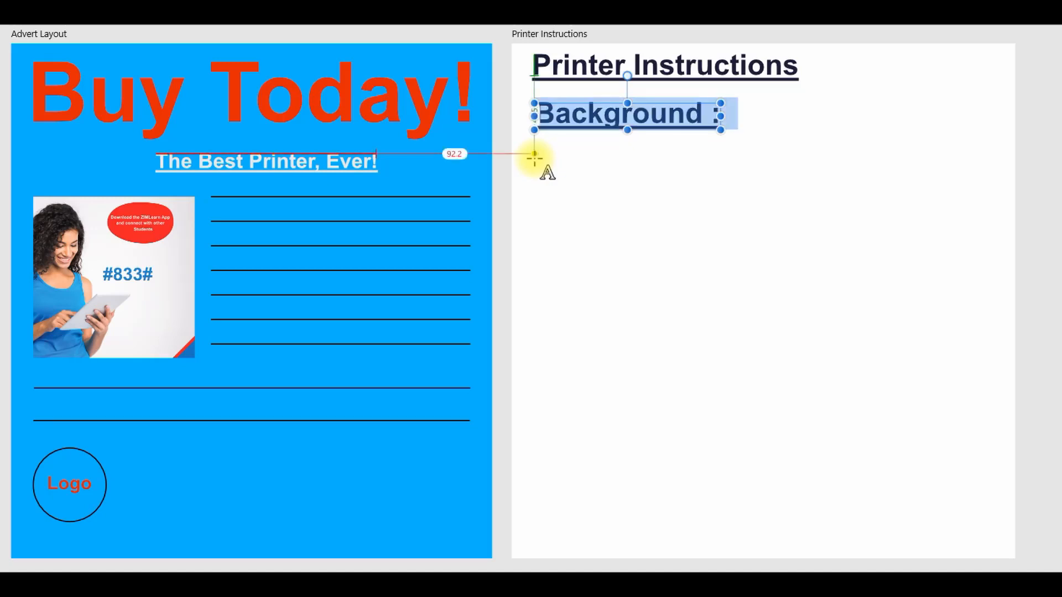
pyautogui.hotkey('ctrl', 'u')
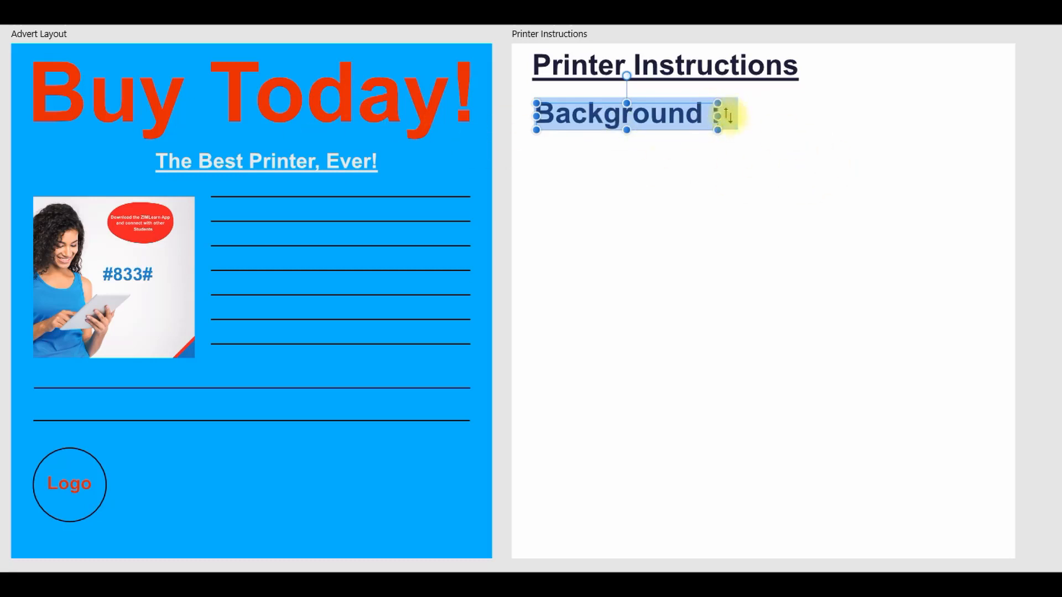
pyautogui.click(701, 133)
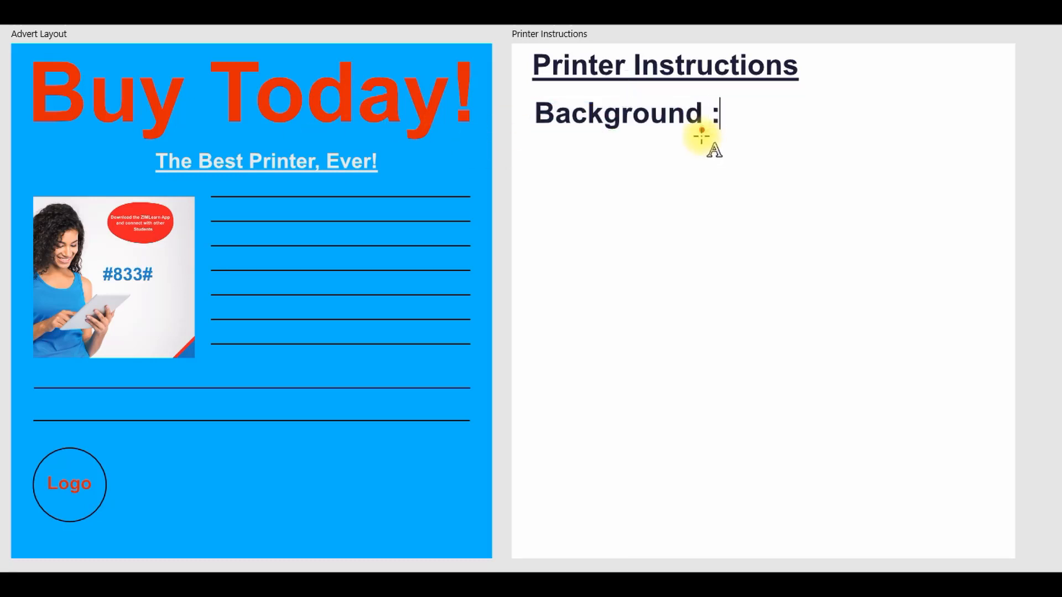
# Step: Complete the line as "Background : color - blue;" and format it as small, regular-weight text
pyautogui.write('color')
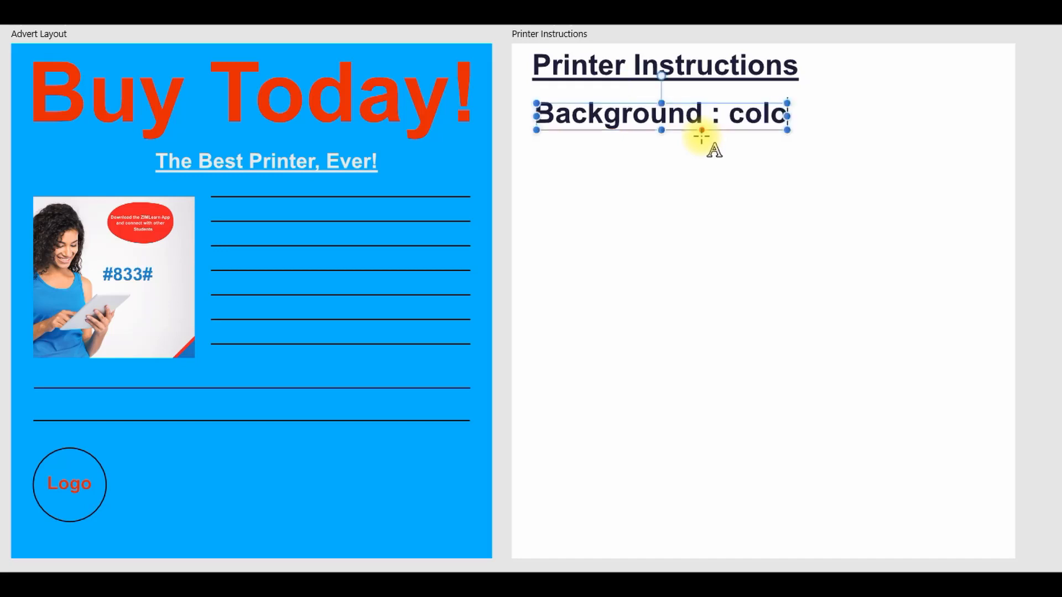
pyautogui.write(' - blue;')
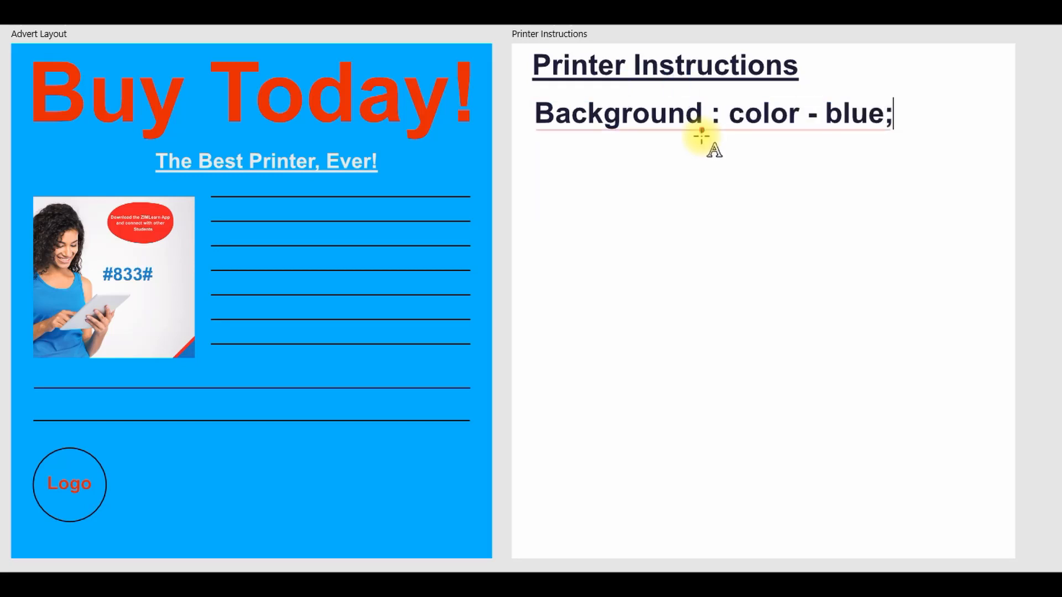
pyautogui.press('Escape')
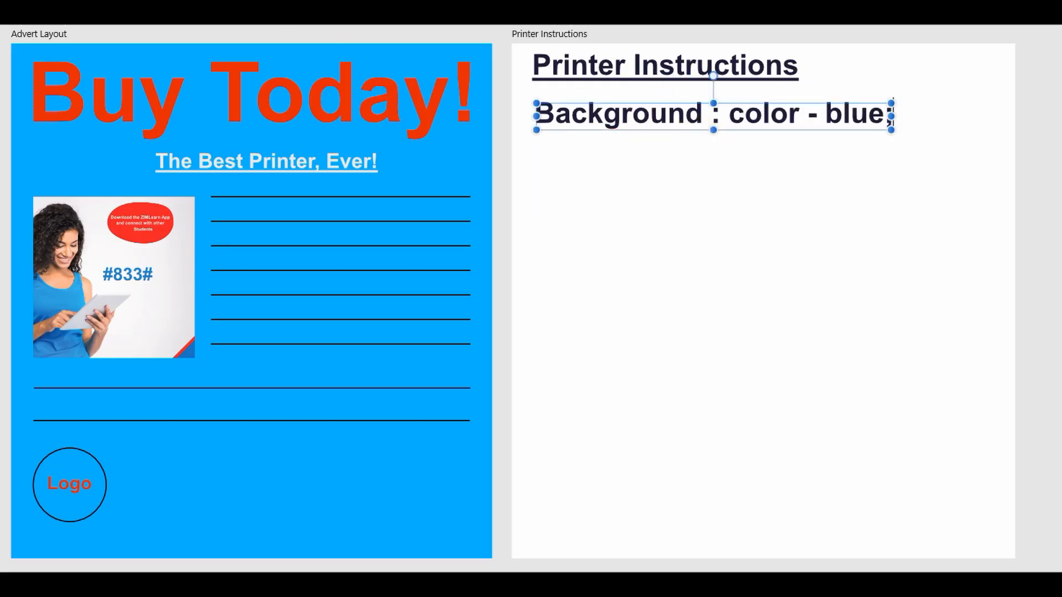
pyautogui.moveTo(891, 103); pyautogui.dragTo(696, 105)
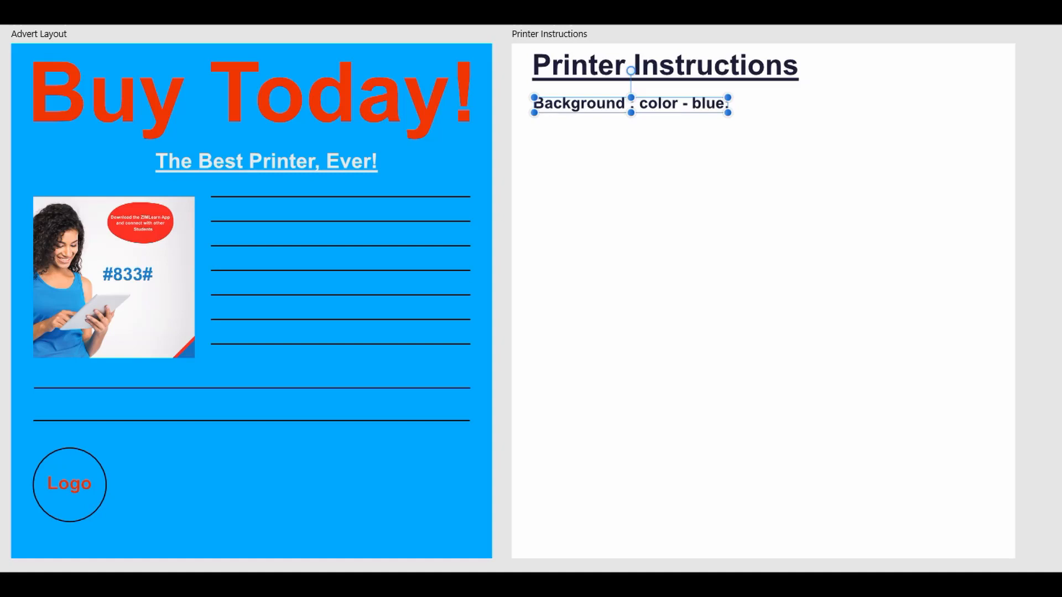
pyautogui.click(603, 213)
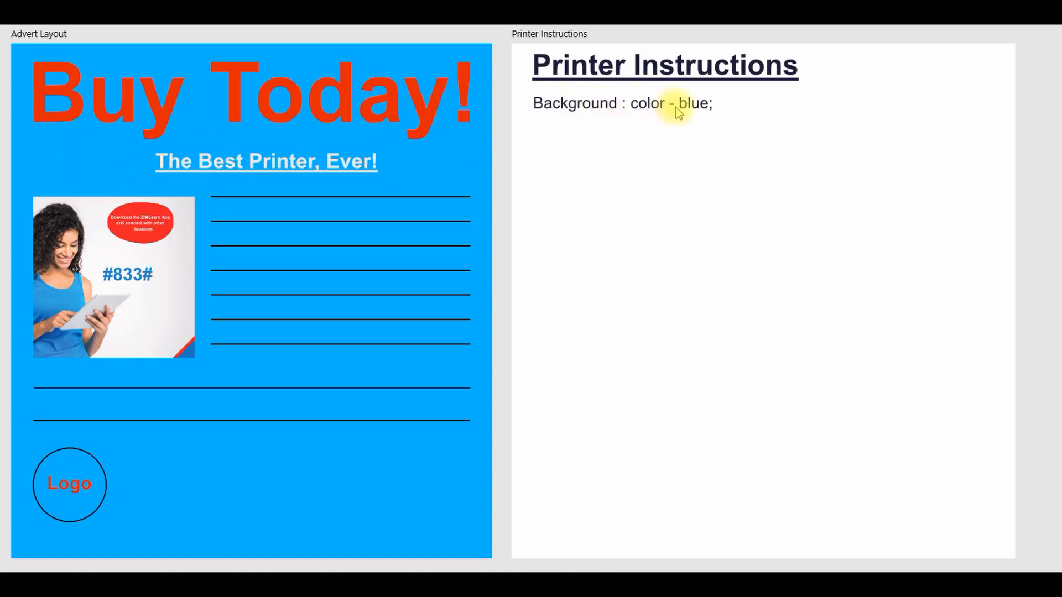
# Step: Duplicate the Background line directly below itself and change the copy's label to "Headline"
pyautogui.click(602, 108)
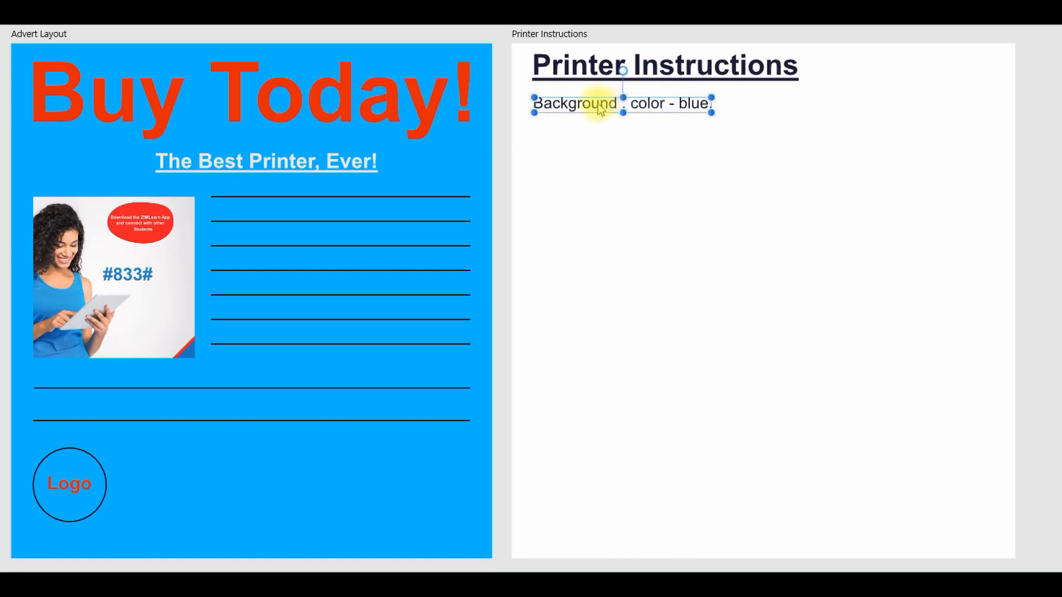
pyautogui.moveTo(601, 108); pyautogui.dragTo(602, 134)
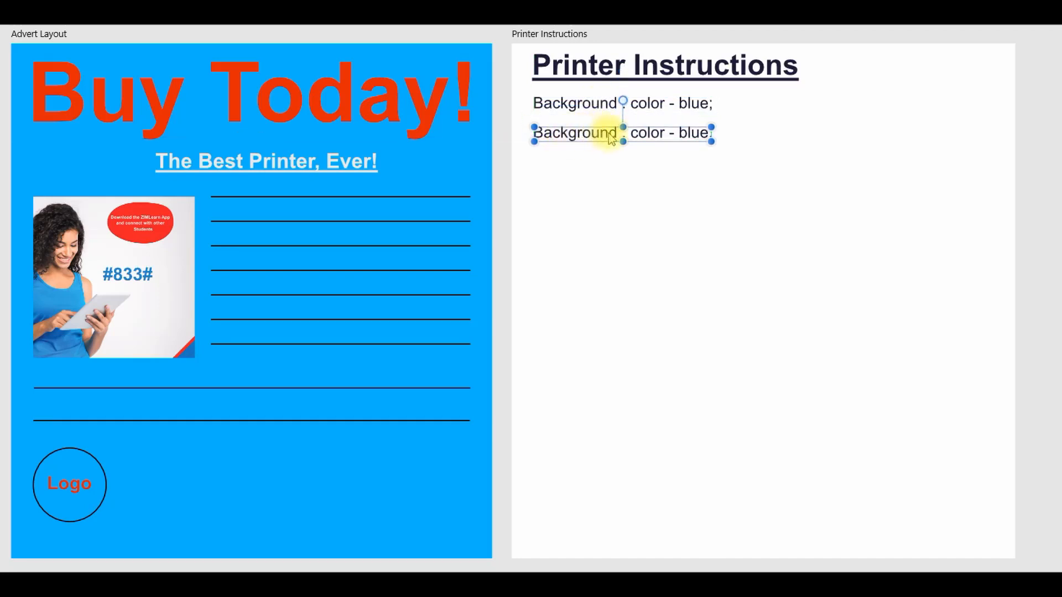
pyautogui.press('BackSpace')
pyautogui.press('BackSpace')
pyautogui.press('BackSpace')
pyautogui.press('BackSpace')
pyautogui.press('BackSpace')
pyautogui.press('BackSpace')
pyautogui.press('BackSpace')
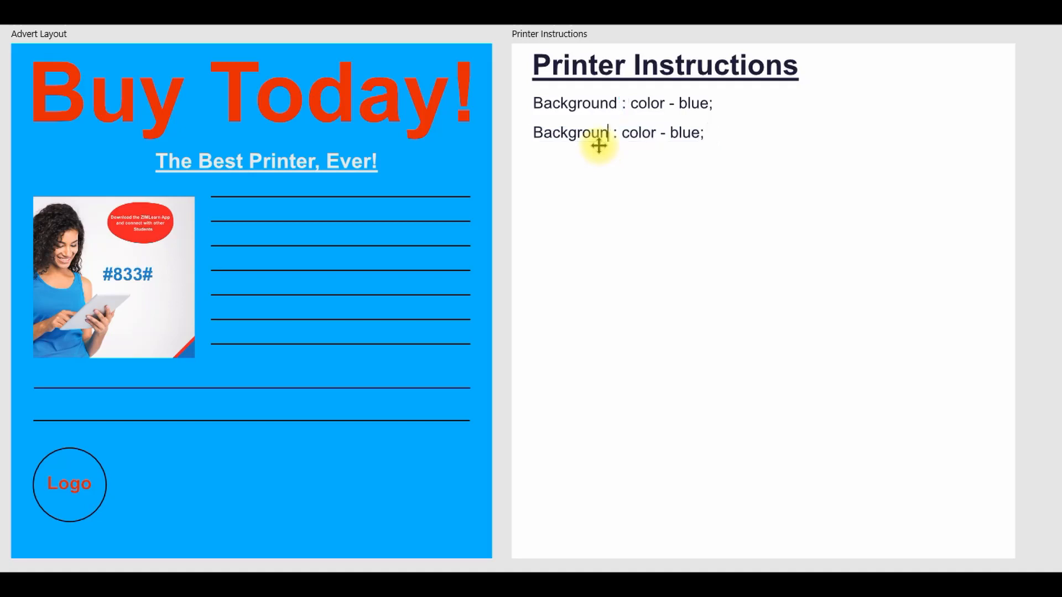
pyautogui.press('BackSpace')
pyautogui.press('BackSpace')
pyautogui.press('BackSpace')
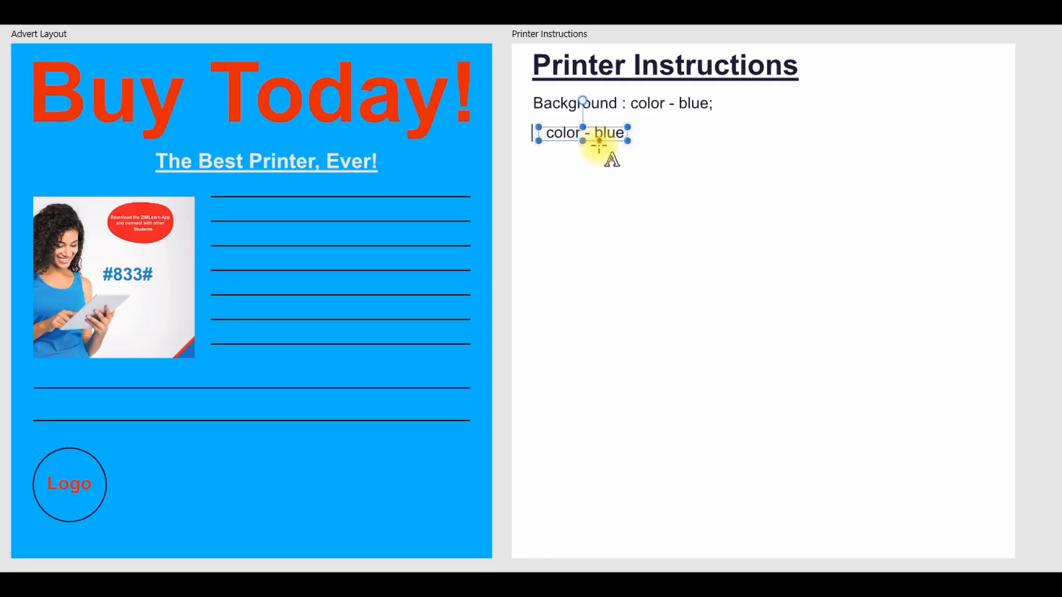
pyautogui.write('Haed')
pyautogui.press('BackSpace')
pyautogui.press('BackSpace')
pyautogui.press('BackSpace')
pyautogui.write('eadli')
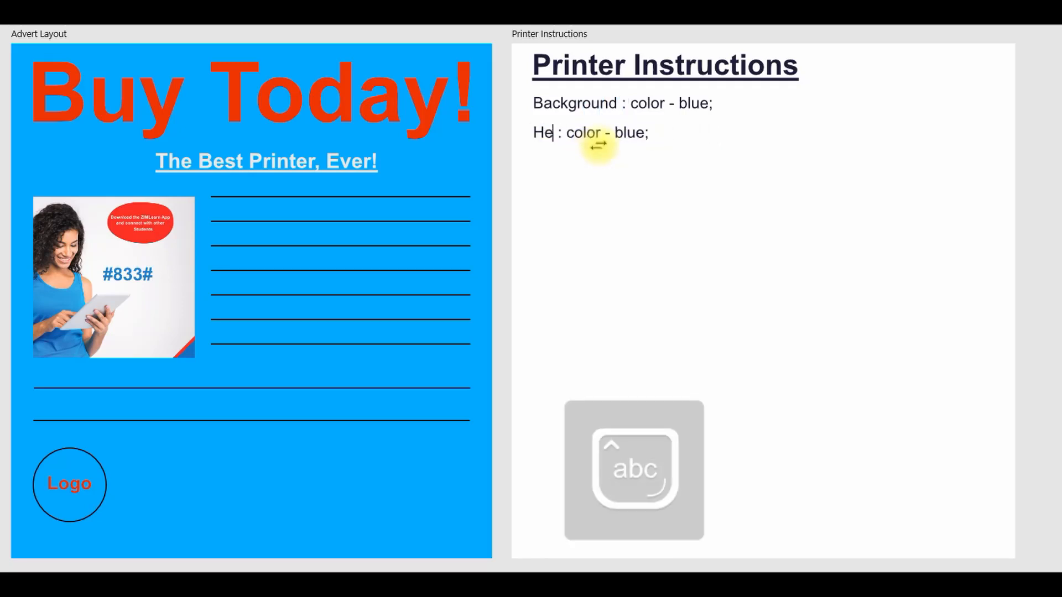
pyautogui.write('ne')
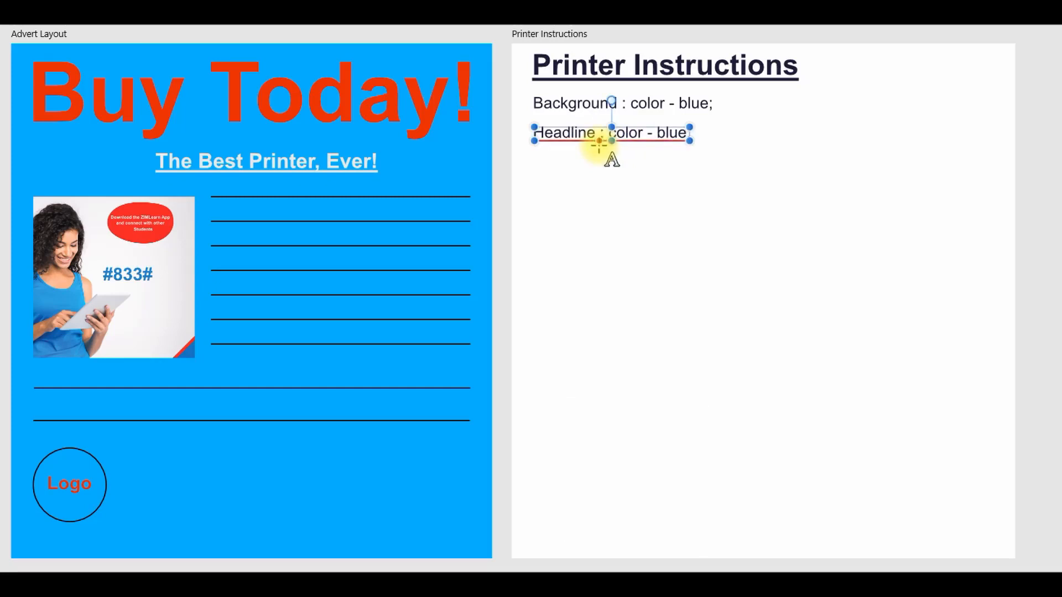
# Step: Change the color entry in the Headline line to "red"
pyautogui.click(657, 133)
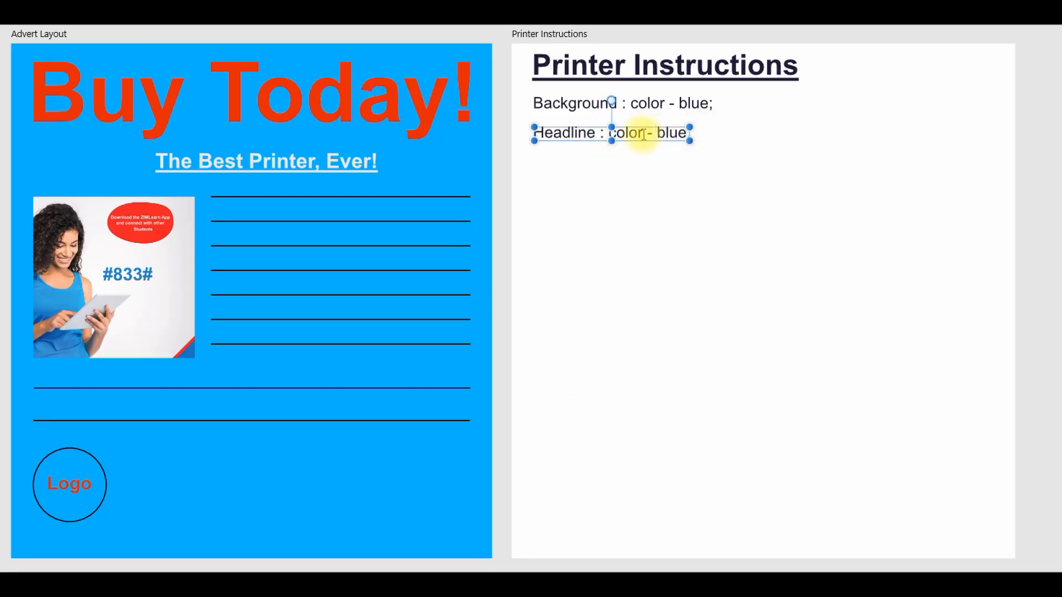
pyautogui.press('Delete')
pyautogui.press('Delete')
pyautogui.press('Delete')
pyautogui.press('Delete')
pyautogui.write('red; f')
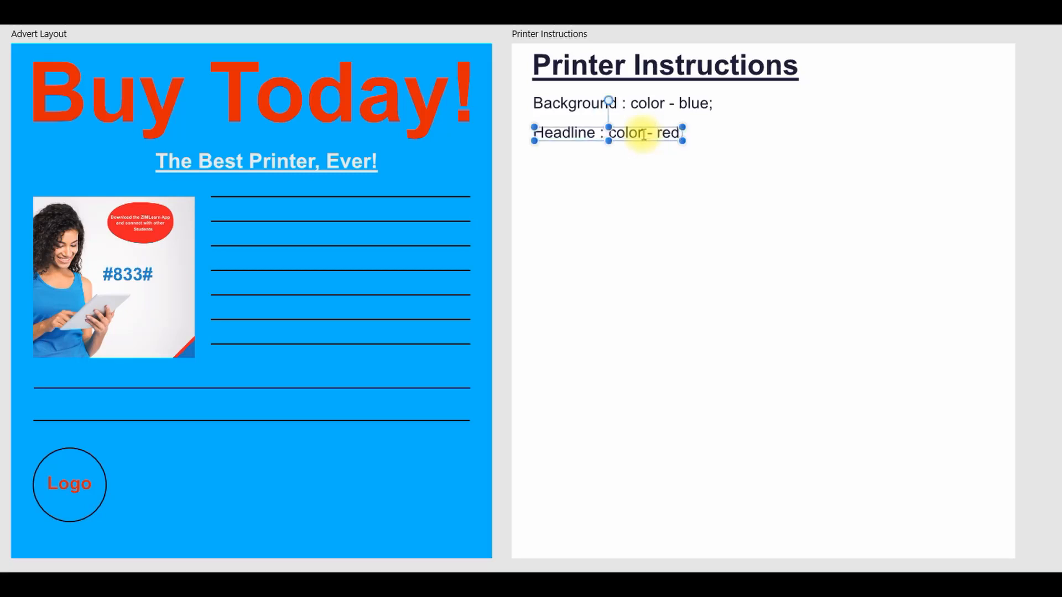
pyautogui.write('or')
pyautogui.write('t')
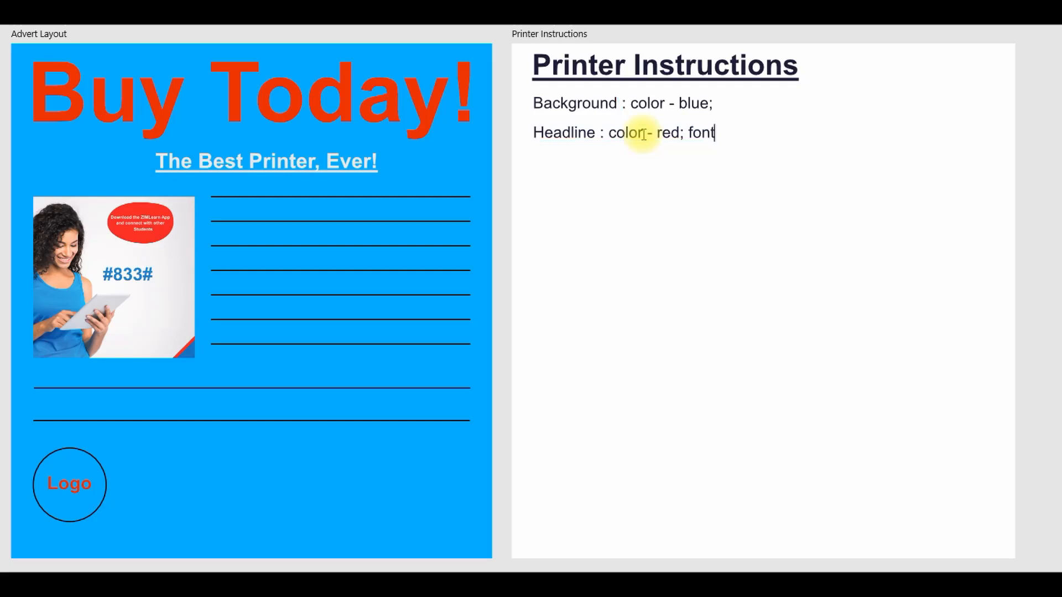
pyautogui.write('-size -')
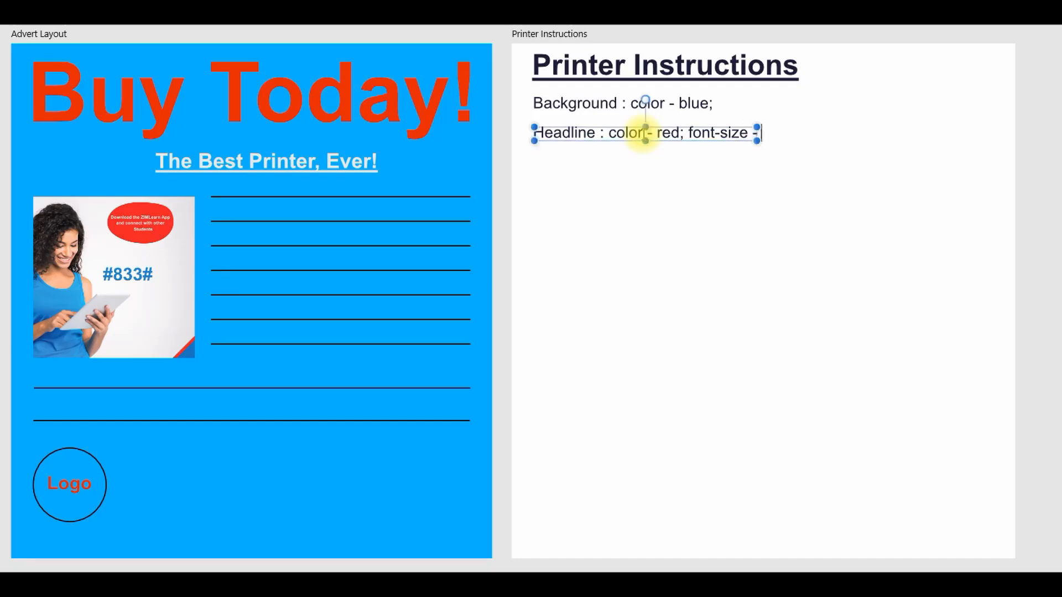
# Step: Add "font-size - 26pt;" after the color entry in the Headline line
pyautogui.press('BackSpace')
pyautogui.press('BackSpace')
pyautogui.press('BackSpace')
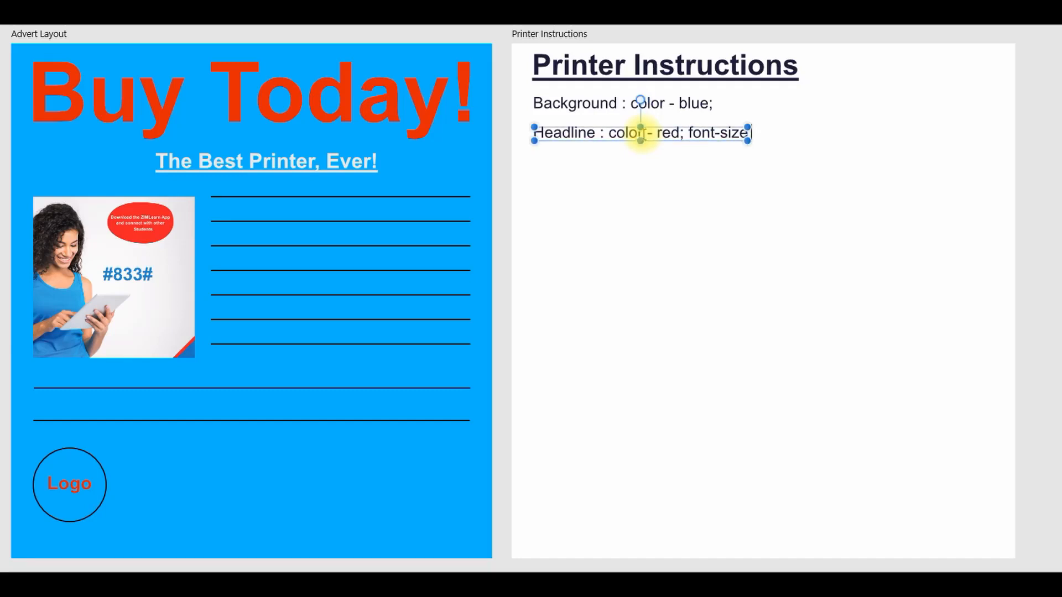
pyautogui.write('- 26')
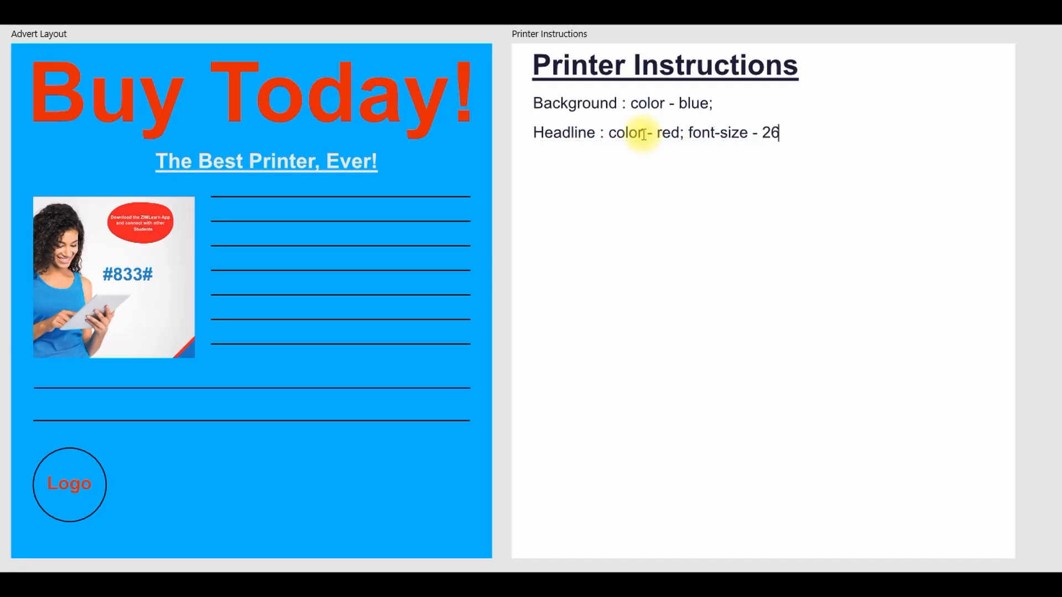
pyautogui.write('p')
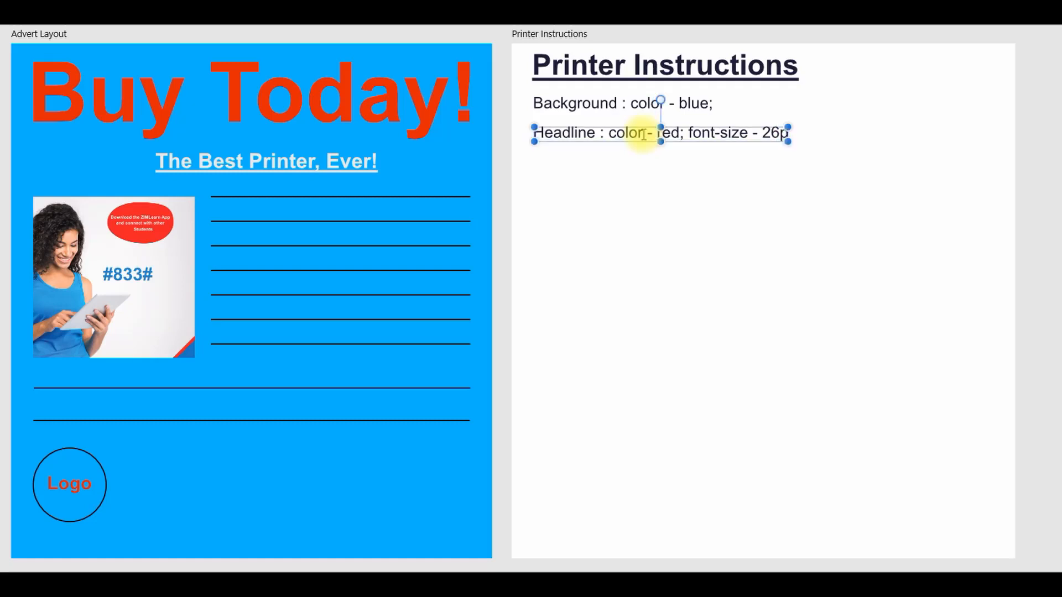
pyautogui.write('x')
pyautogui.press('BackSpace')
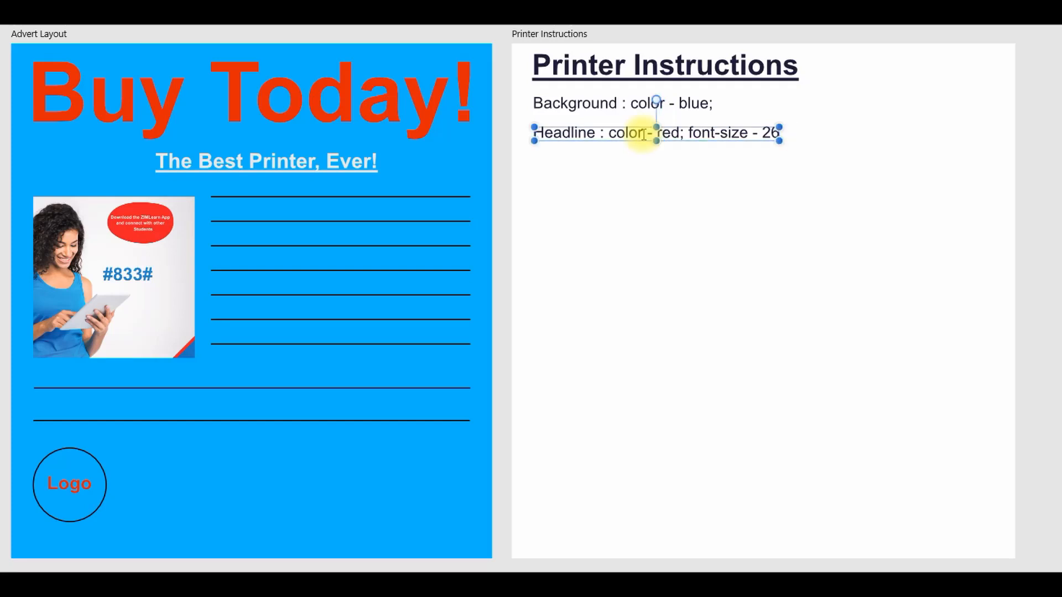
pyautogui.write('%')
pyautogui.press('BackSpace')
pyautogui.write('pt')
pyautogui.write('; ')
pyautogui.write('font-')
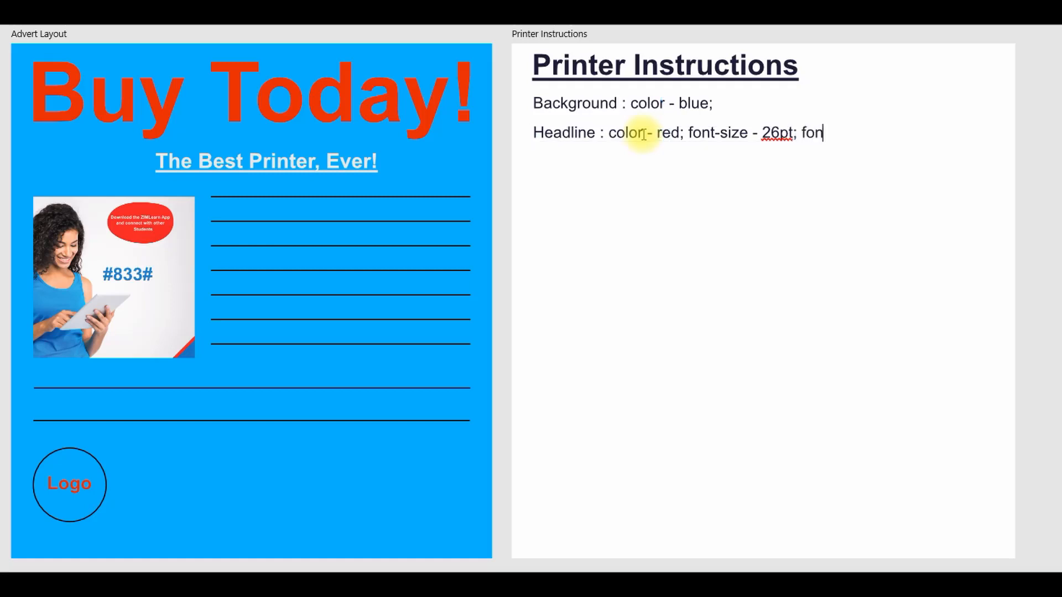
pyautogui.write('type - Arial')
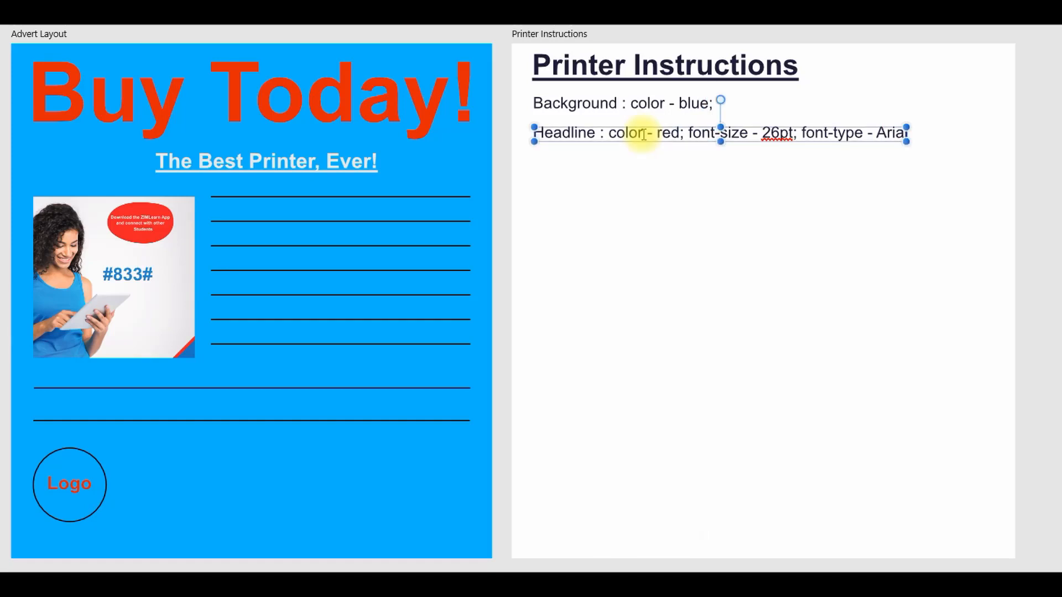
pyautogui.write(';')
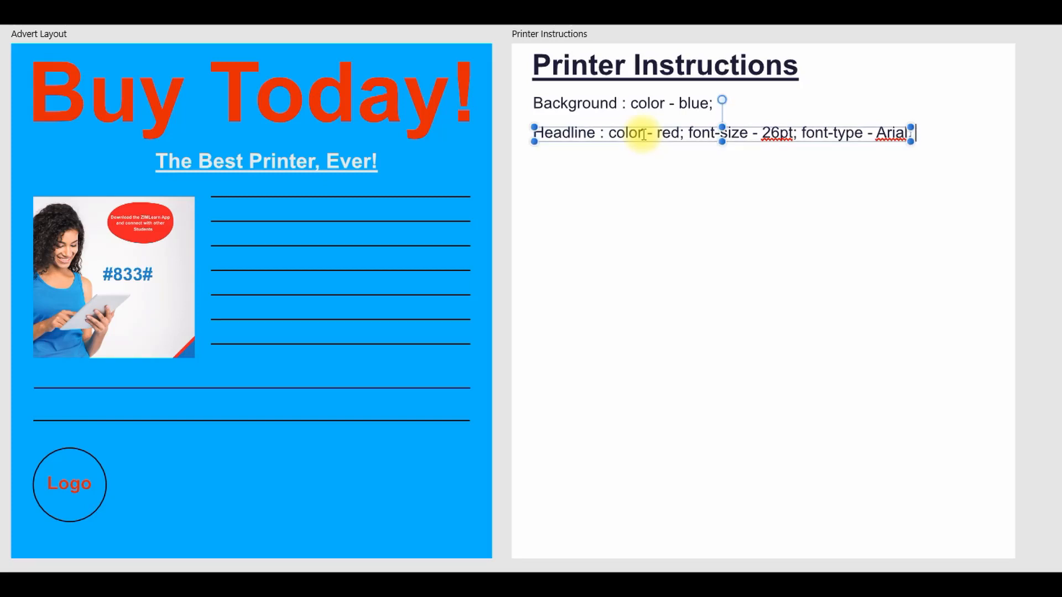
pyautogui.write(' Ali')
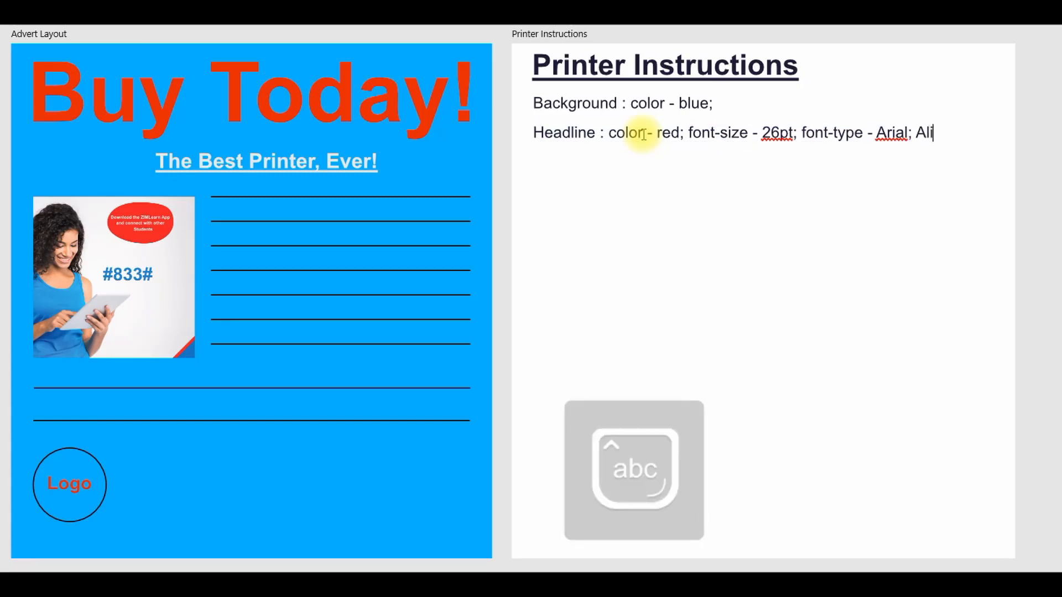
pyautogui.write('g')
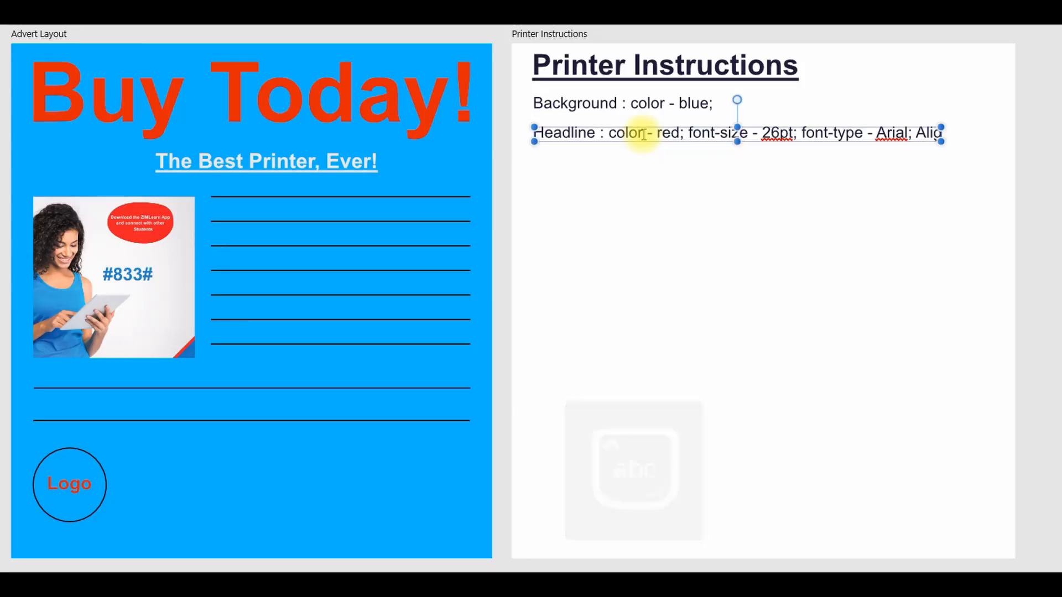
pyautogui.write('n-')
# Step: Add "Align- Center" at the end of the Headline line and finish the text edit
pyautogui.press('capslock')
pyautogui.write('cENTER')
pyautogui.press('BackSpace')
pyautogui.press('BackSpace')
pyautogui.press('BackSpace')
pyautogui.press('BackSpace')
pyautogui.press('BackSpace')
pyautogui.press('capslock')
pyautogui.write('Center')
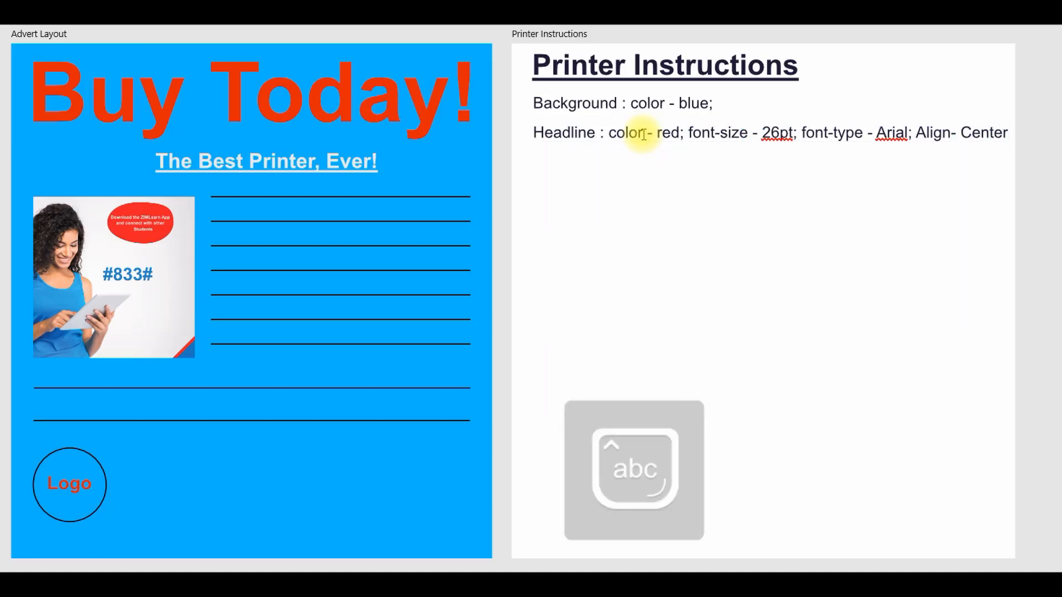
pyautogui.press('Escape')
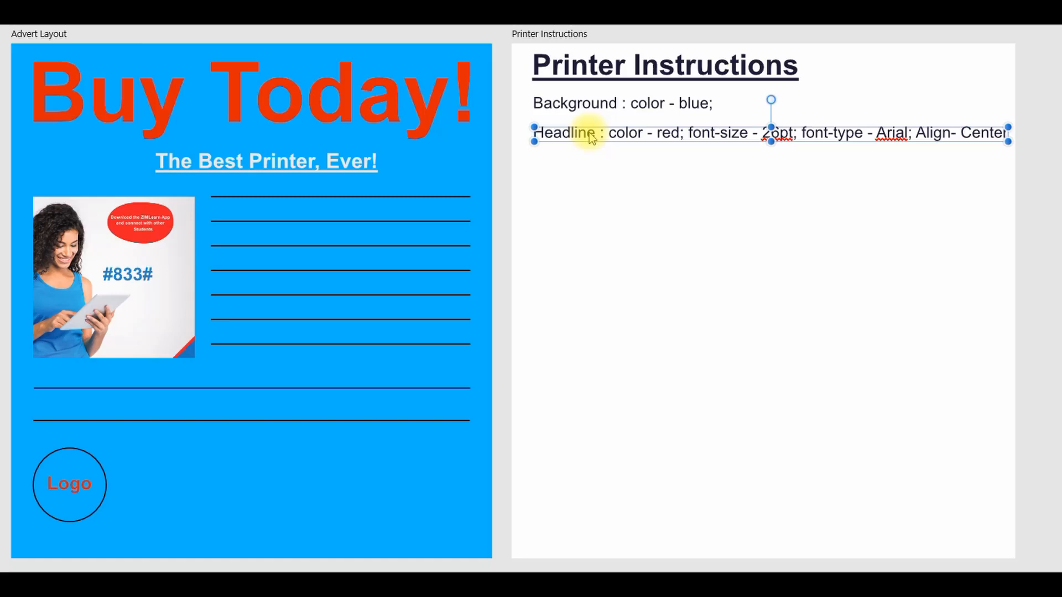
# Step: Duplicate the Headline line directly below itself and change the copy's label to "Strapeline"
pyautogui.moveTo(611, 136); pyautogui.dragTo(612, 162)
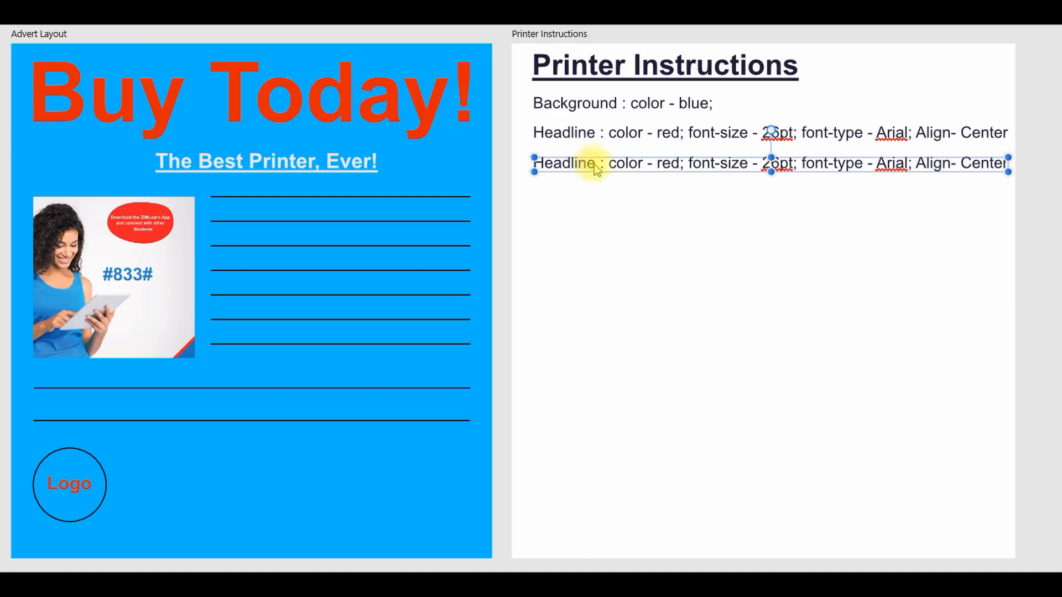
pyautogui.click(595, 166)
pyautogui.press('BackSpace')
pyautogui.press('BackSpace')
pyautogui.press('BackSpace')
pyautogui.press('BackSpace')
pyautogui.press('BackSpace')
pyautogui.press('BackSpace')
pyautogui.press('BackSpace')
pyautogui.press('BackSpace')
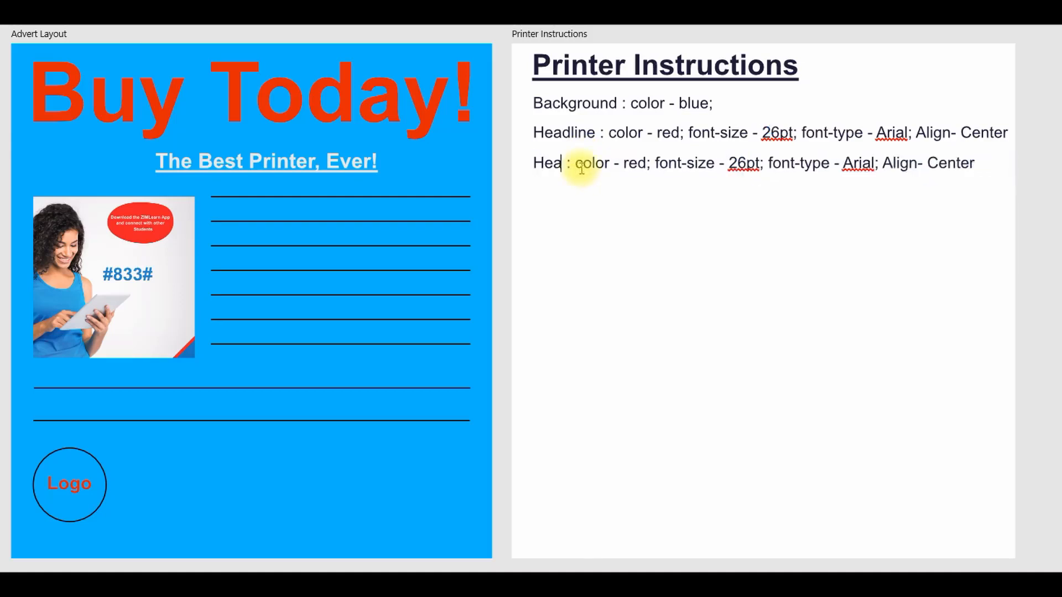
pyautogui.write('Stra')
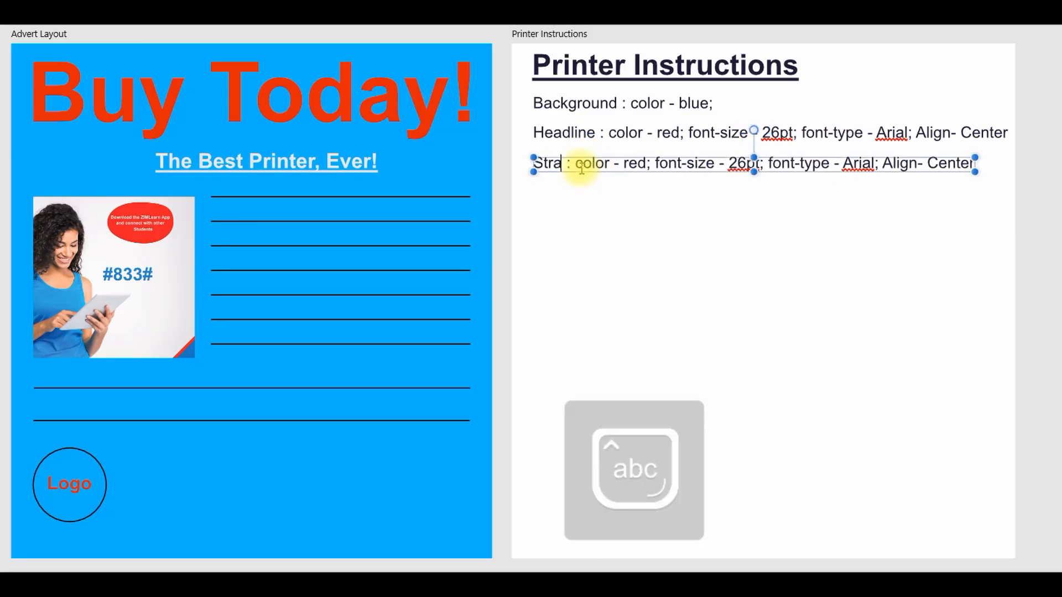
pyautogui.write('peline')
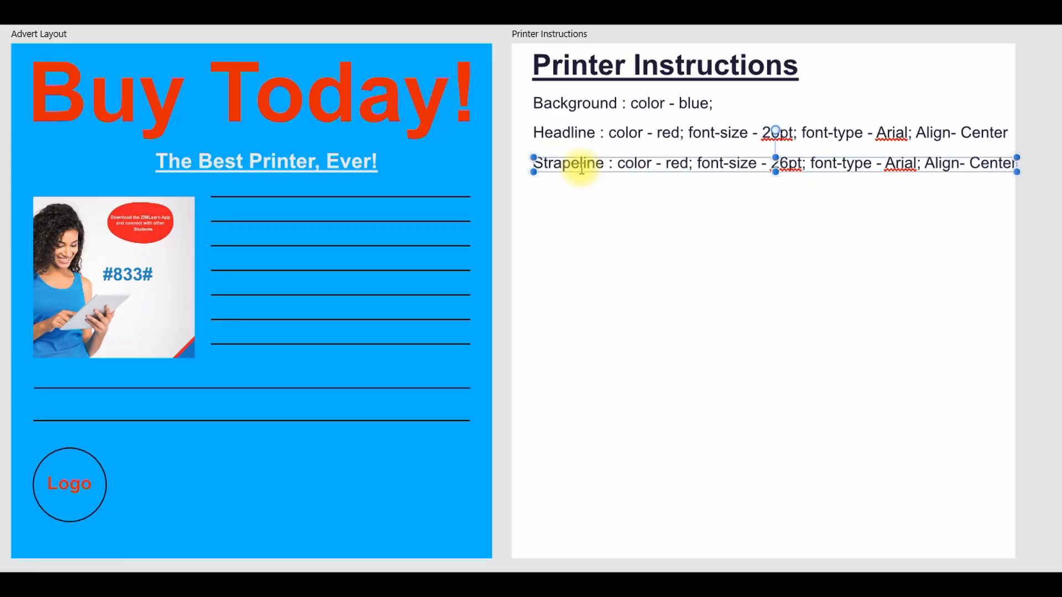
# Step: Change the color entry in the Strapeline line to "white"
pyautogui.press('BackSpace')
pyautogui.press('BackSpace')
pyautogui.press('BackSpace')
pyautogui.write('white')
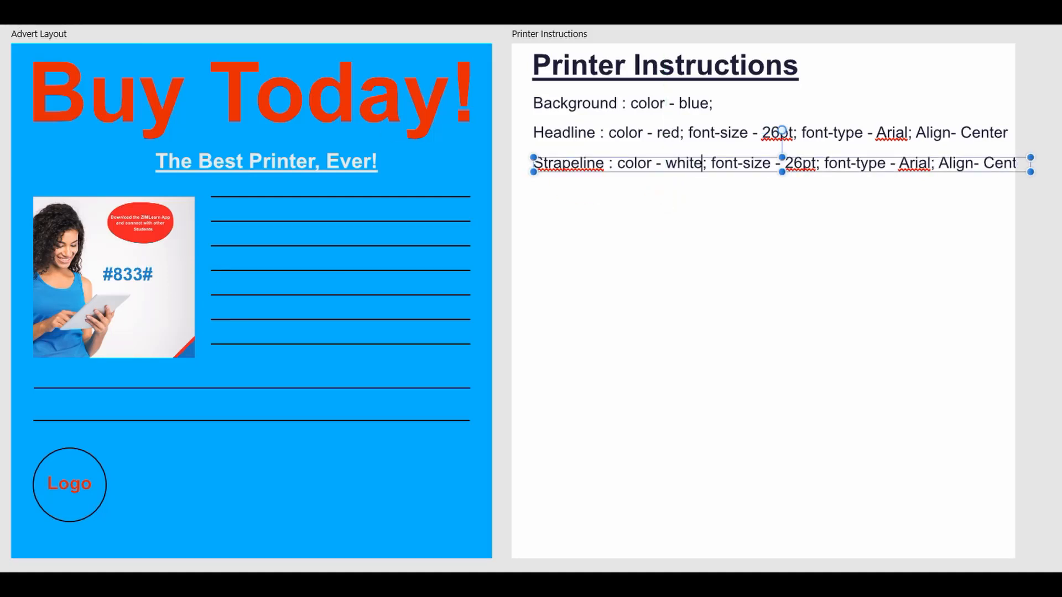
# Step: Remove the bold formatting from "The Best Printer, Ever!" in the advert layout
pyautogui.click(236, 166)
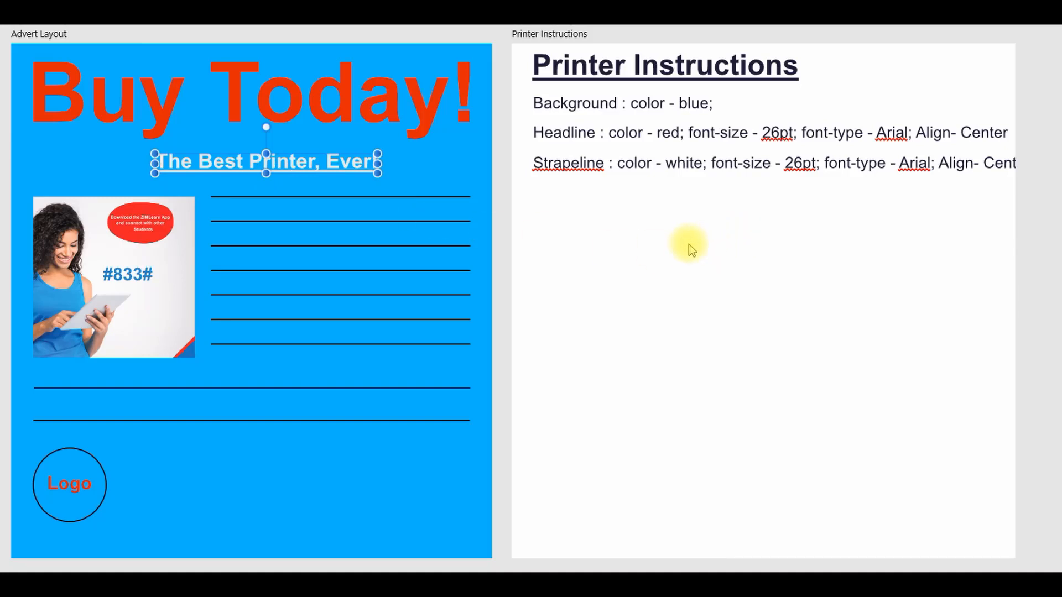
pyautogui.hotkey('ctrl', 'b')
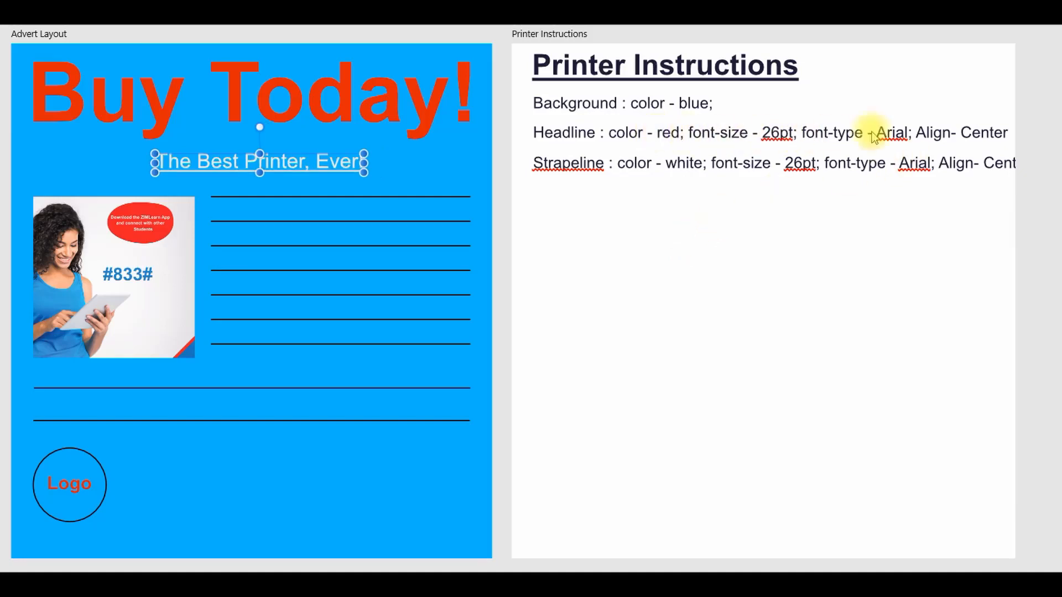
# Step: Break the Headline instruction onto a second line before "Align" and move the Strapeline line down to clear it
pyautogui.click(921, 138)
pyautogui.doubleClick(917, 137)
pyautogui.press('Return')
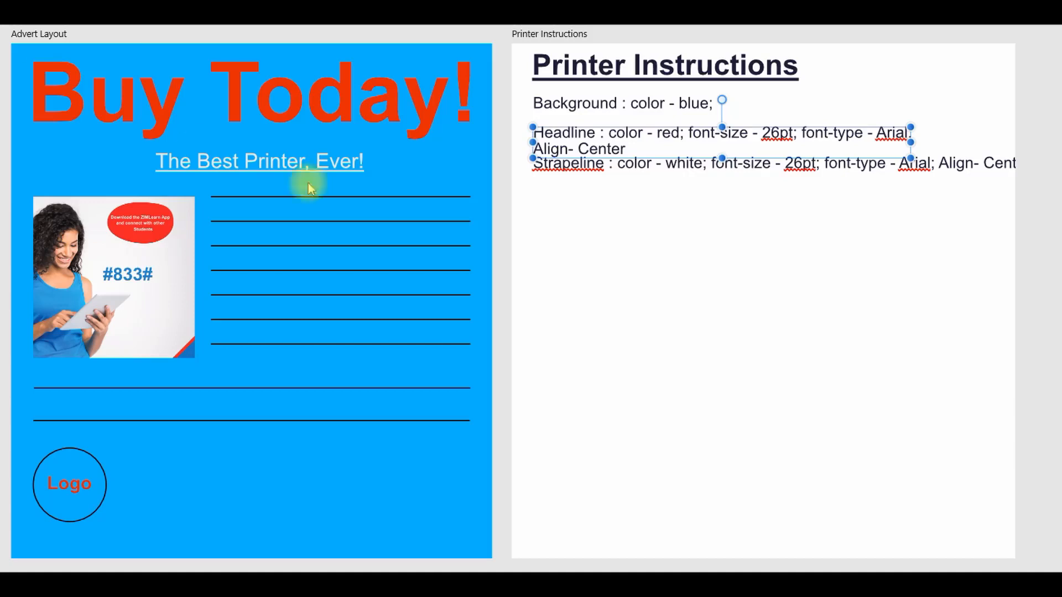
pyautogui.click(634, 173)
pyautogui.moveTo(634, 173); pyautogui.dragTo(628, 190)
# Step: Add "; Bold" after "Center" in the Headline instruction and insert a space before the dash after "Align"
pyautogui.click(629, 150)
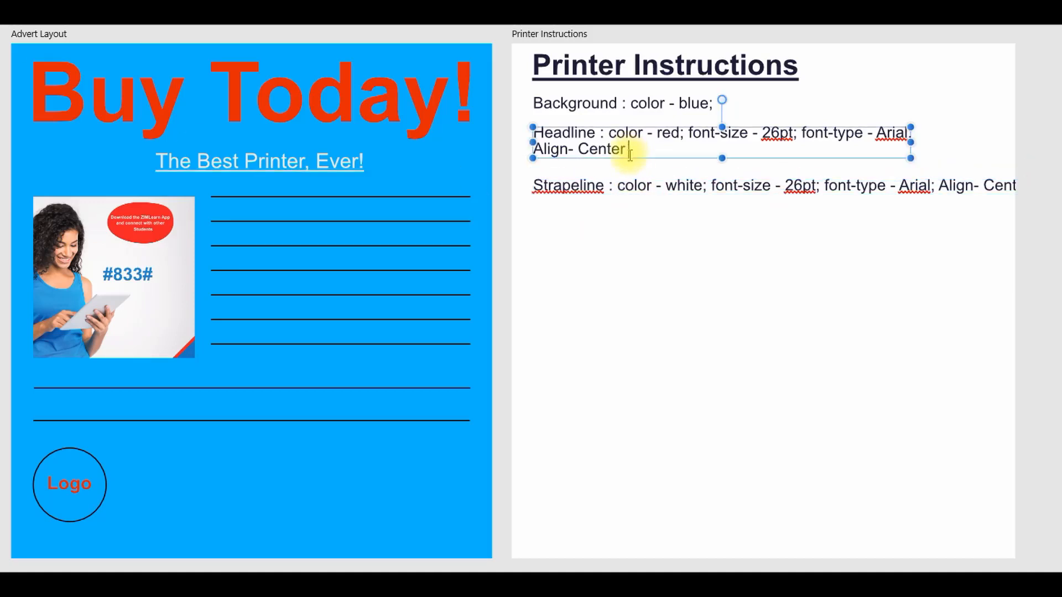
pyautogui.press('BackSpace')
pyautogui.write('; Bold')
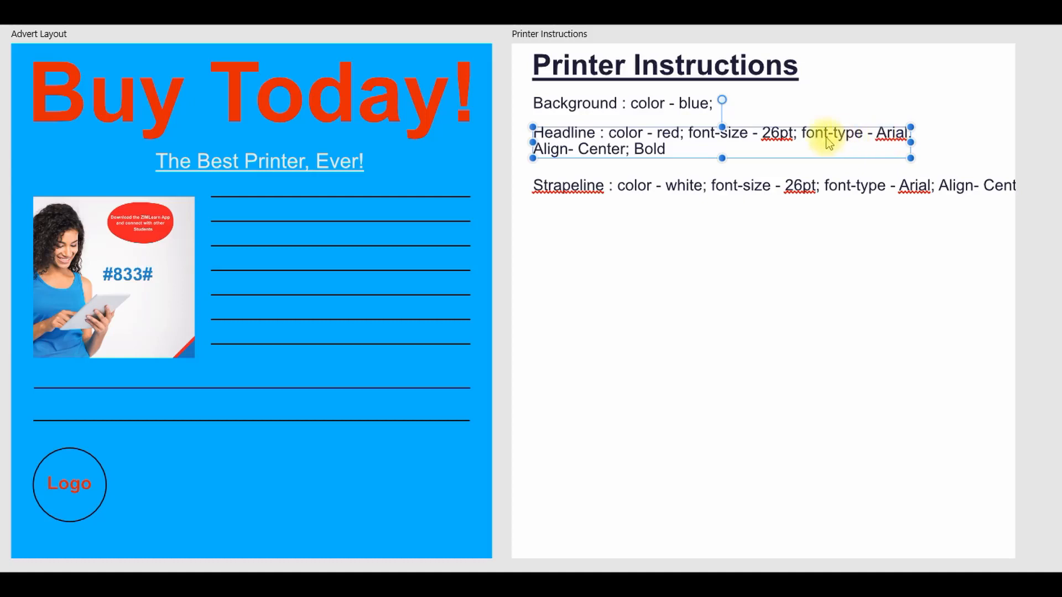
pyautogui.click(569, 150)
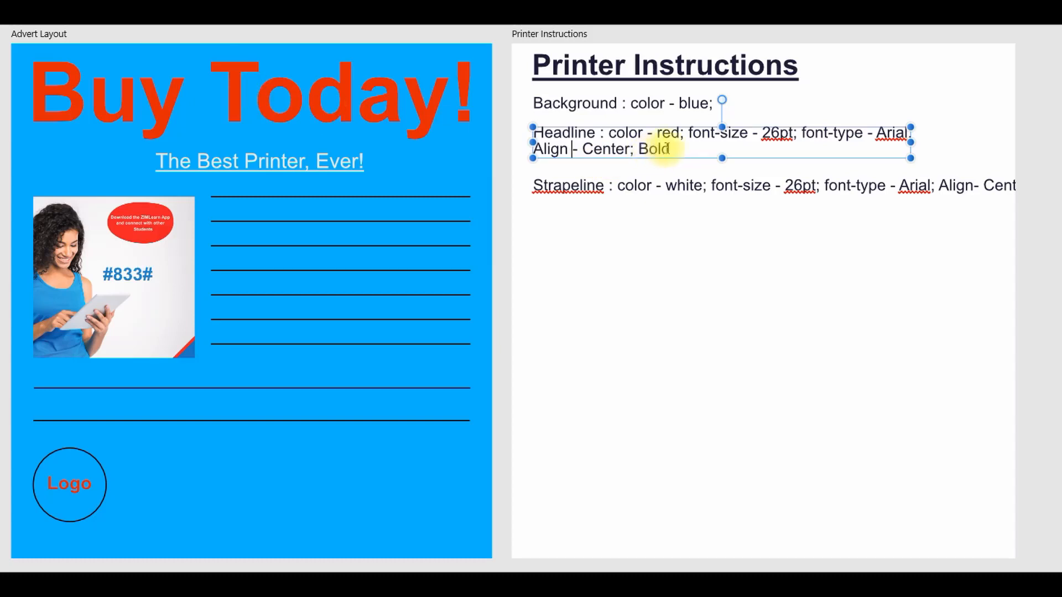
pyautogui.click(712, 285)
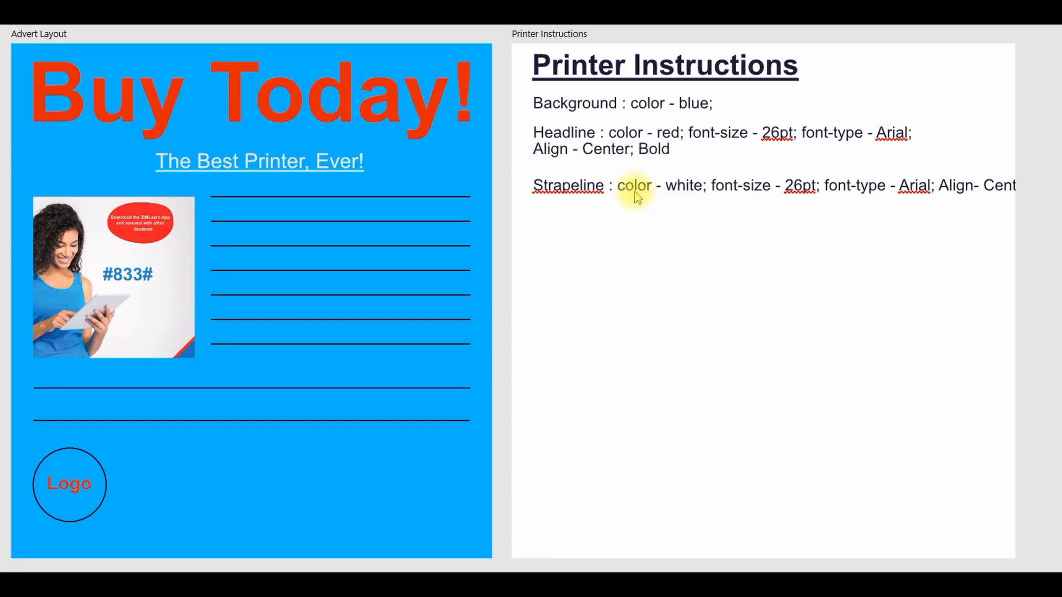
# Step: Move the Strapeline line slightly up, closer to the Headline instruction
pyautogui.click(609, 195)
pyautogui.moveTo(608, 191); pyautogui.dragTo(603, 182)
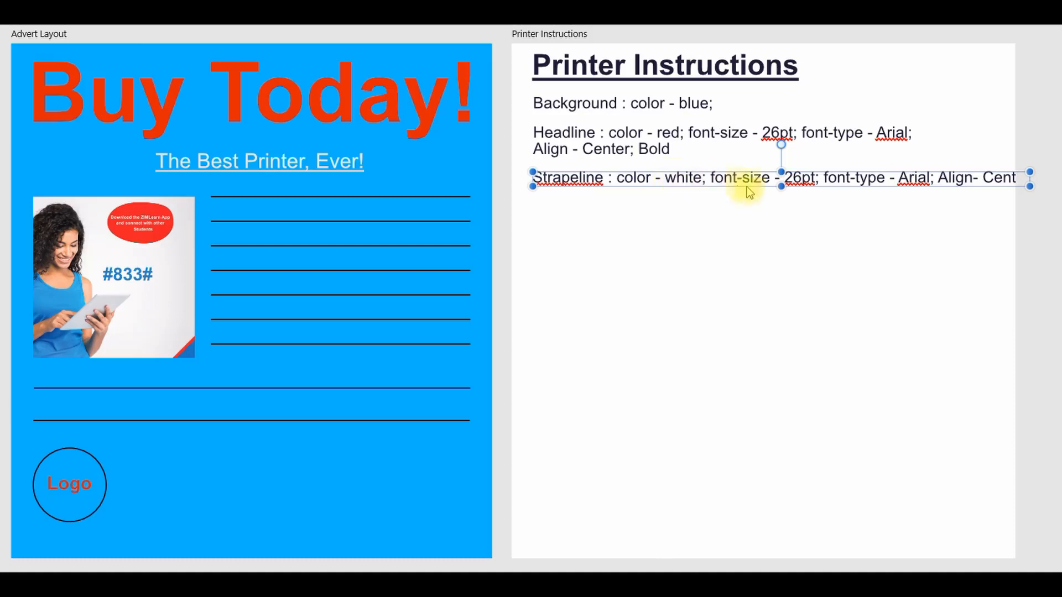
# Step: Change the Strapeline's font-size entry to 16pt and break its text onto a second line before "Align"
pyautogui.click(306, 159)
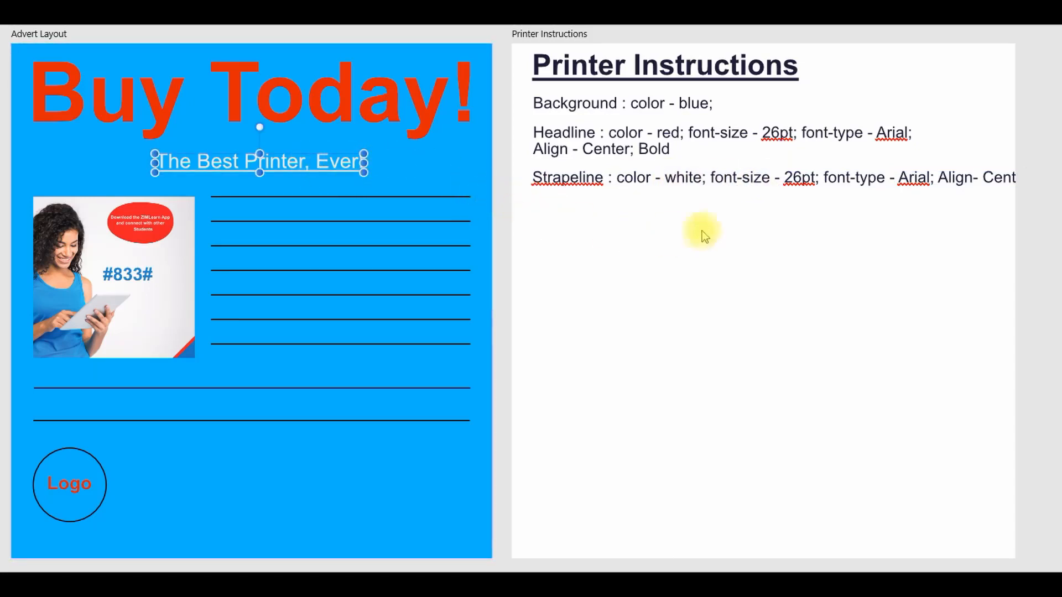
pyautogui.doubleClick(799, 181)
pyautogui.press('BackSpace')
pyautogui.press('BackSpace')
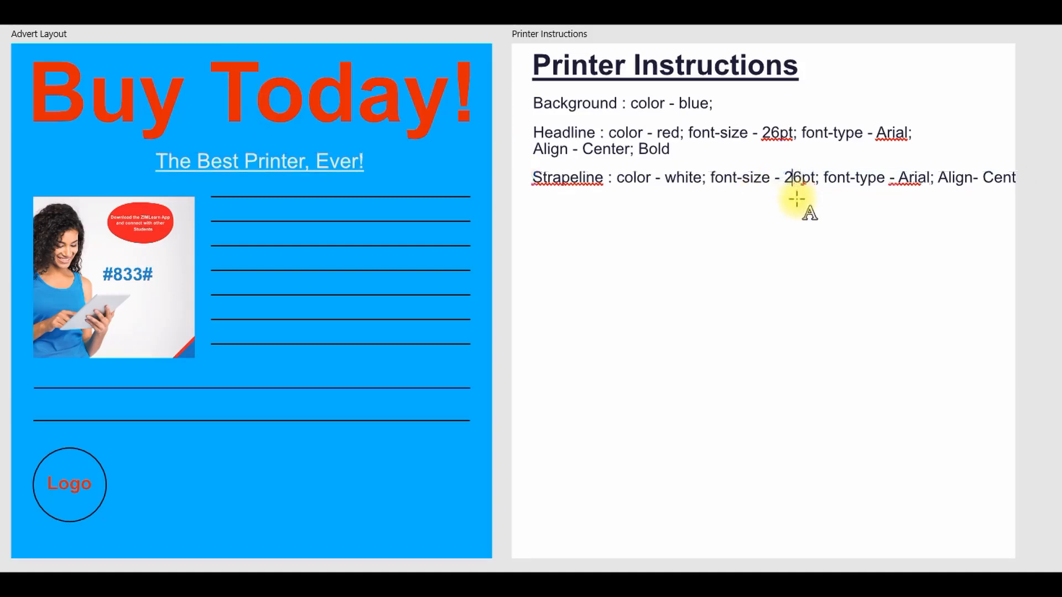
pyautogui.write('16')
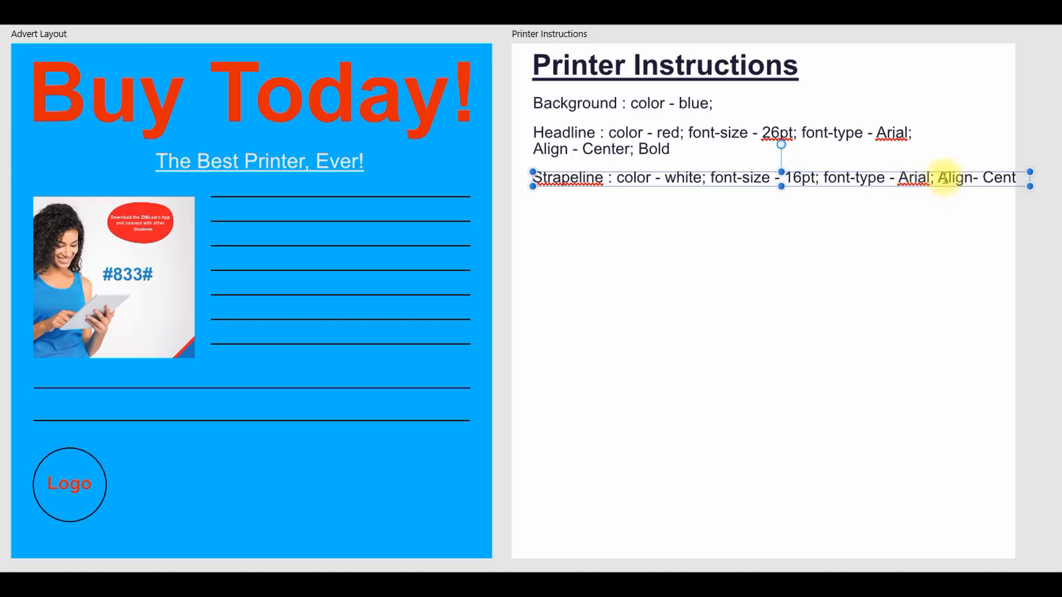
pyautogui.press('Return')
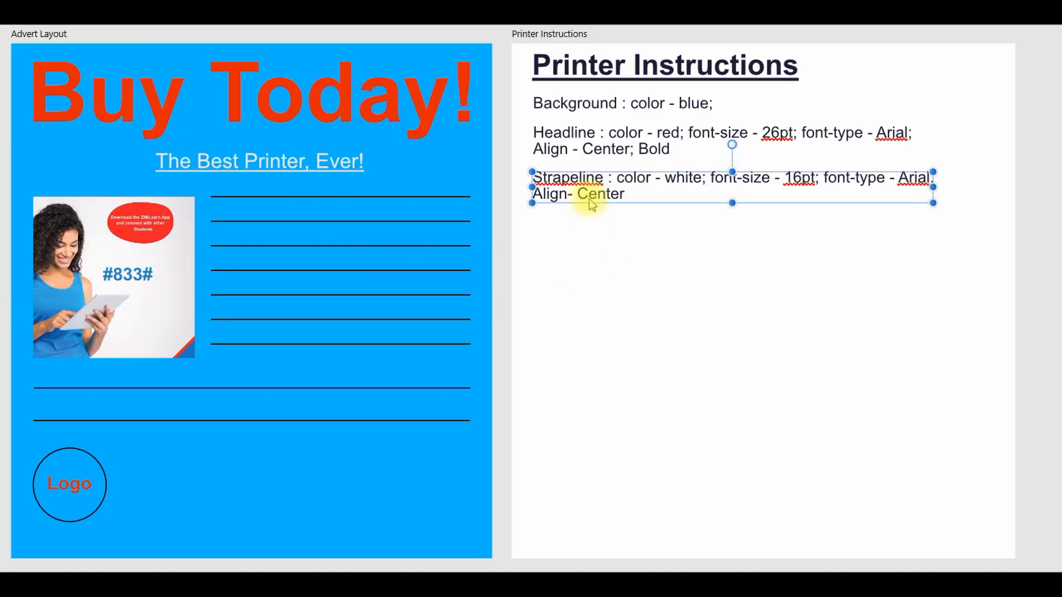
# Step: Check the elements required in question part (c), then duplicate the Strapeline instruction below itself and relabel the duplicate "Copy"
pyautogui.hscroll(-5, 564, 556)
pyautogui.hscroll(-2, 558, 301)
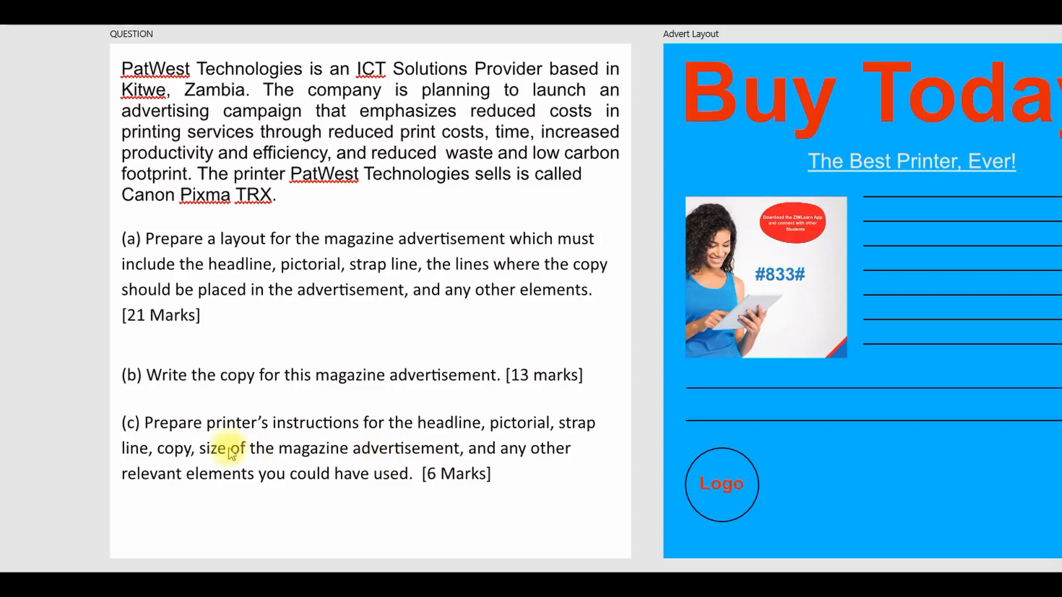
pyautogui.moveTo(404, 581); pyautogui.dragTo(645, 581)
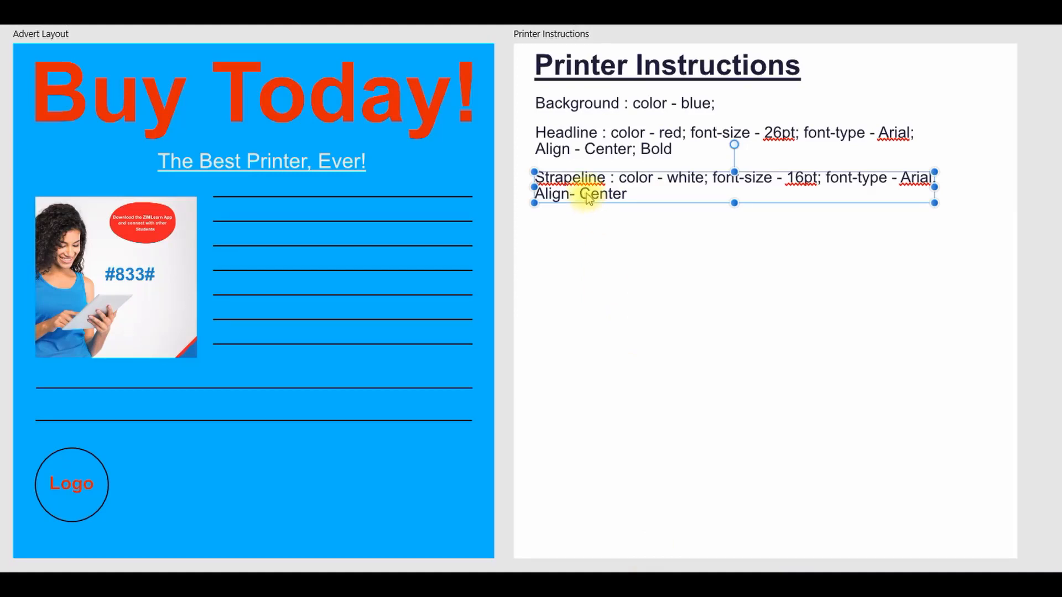
pyautogui.moveTo(592, 198); pyautogui.dragTo(587, 246)
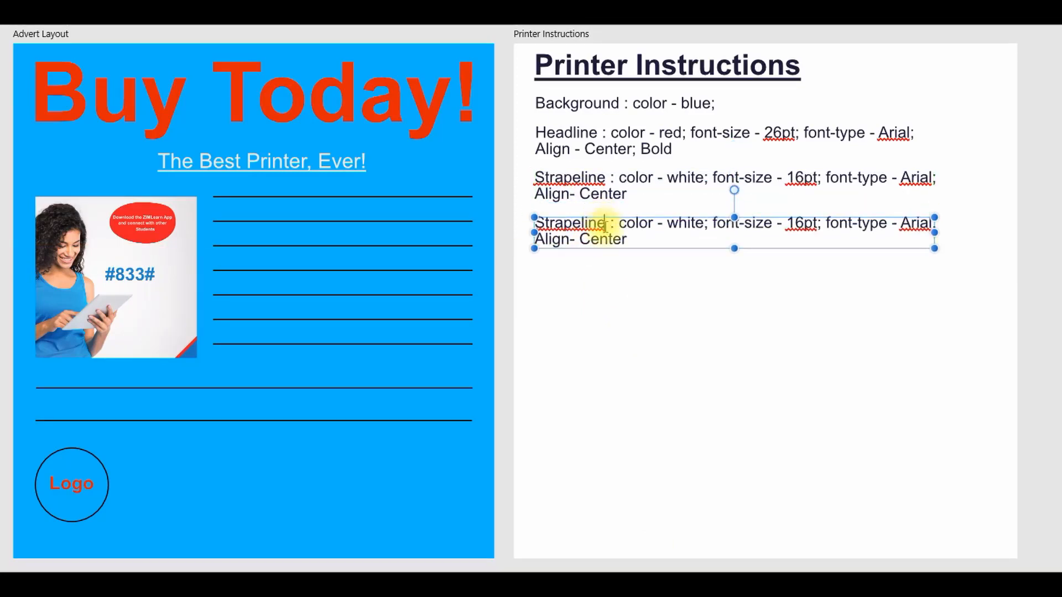
pyautogui.click(597, 231)
pyautogui.press('BackSpace')
pyautogui.press('BackSpace')
pyautogui.press('BackSpace')
pyautogui.press('BackSpace')
pyautogui.press('BackSpace')
pyautogui.press('BackSpace')
pyautogui.press('BackSpace')
pyautogui.press('BackSpace')
pyautogui.press('BackSpace')
pyautogui.press('BackSpace')
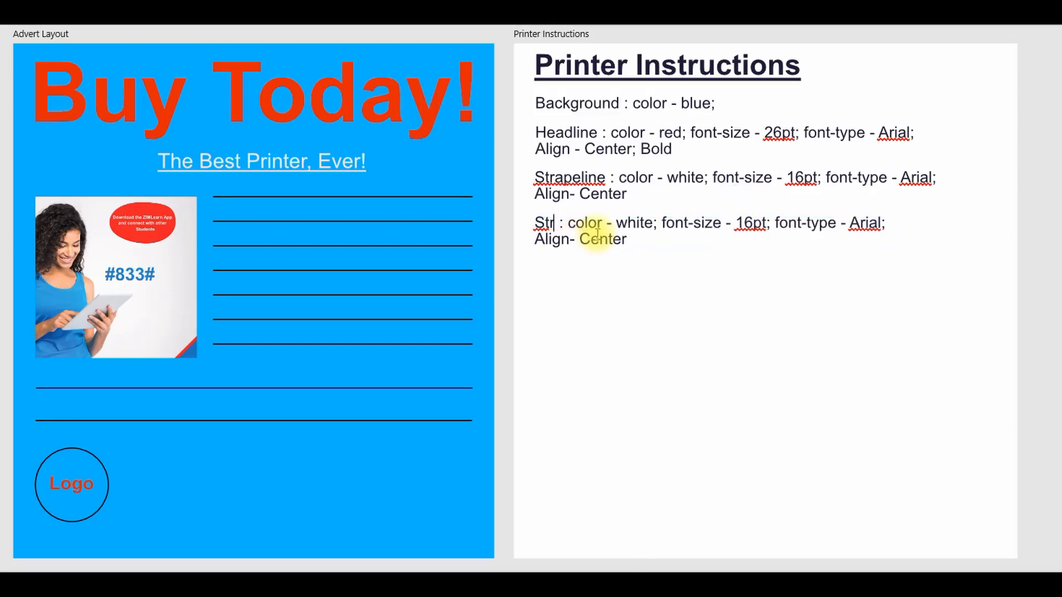
pyautogui.write('Copy')
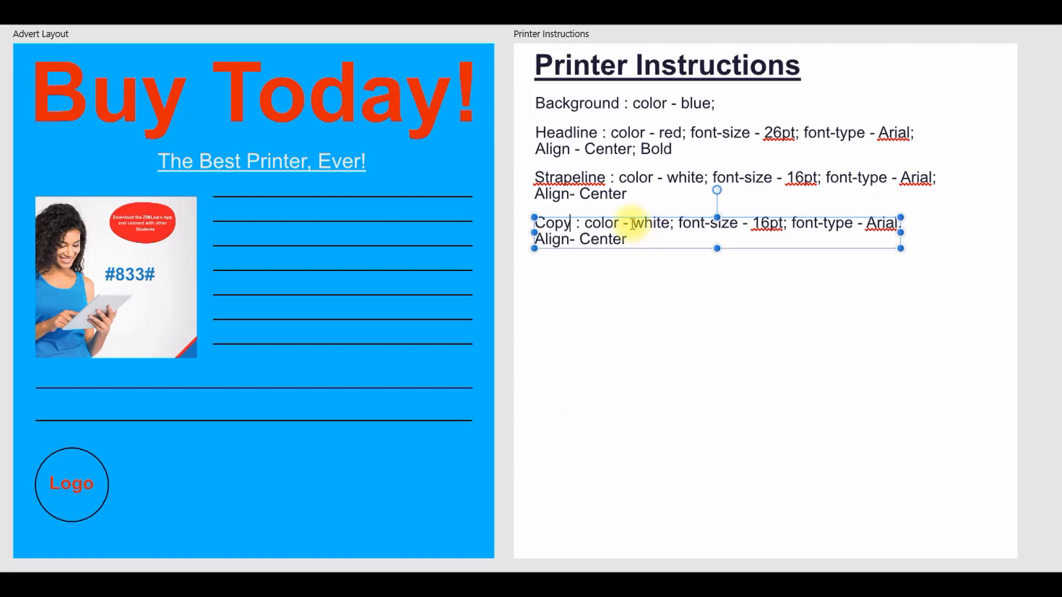
# Step: Change the Copy instruction's color entry to "red" and its font-size entry to 11pt
pyautogui.moveTo(634, 224); pyautogui.dragTo(669, 222)
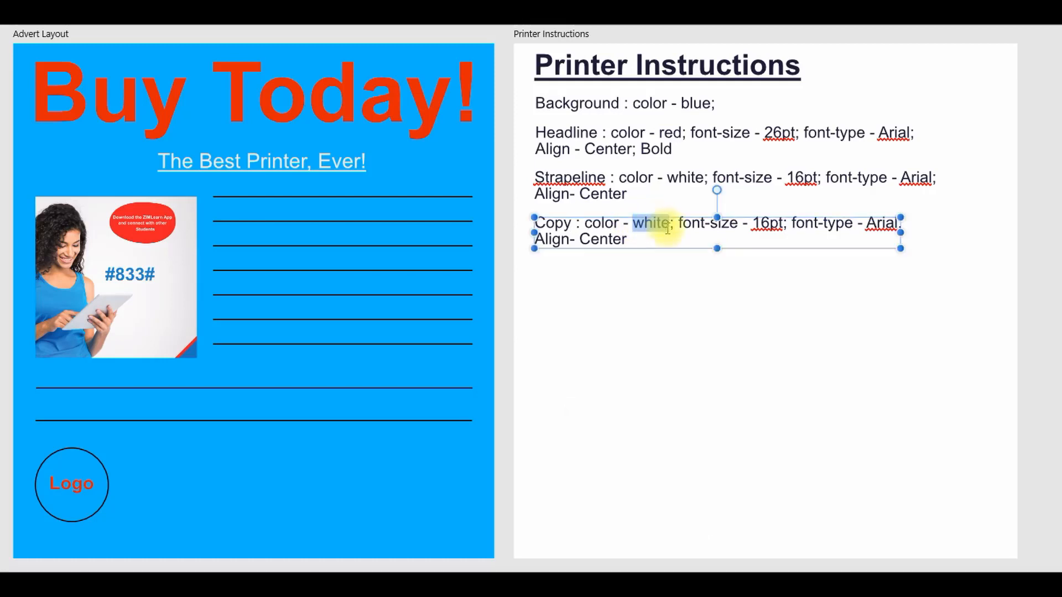
pyautogui.write('red')
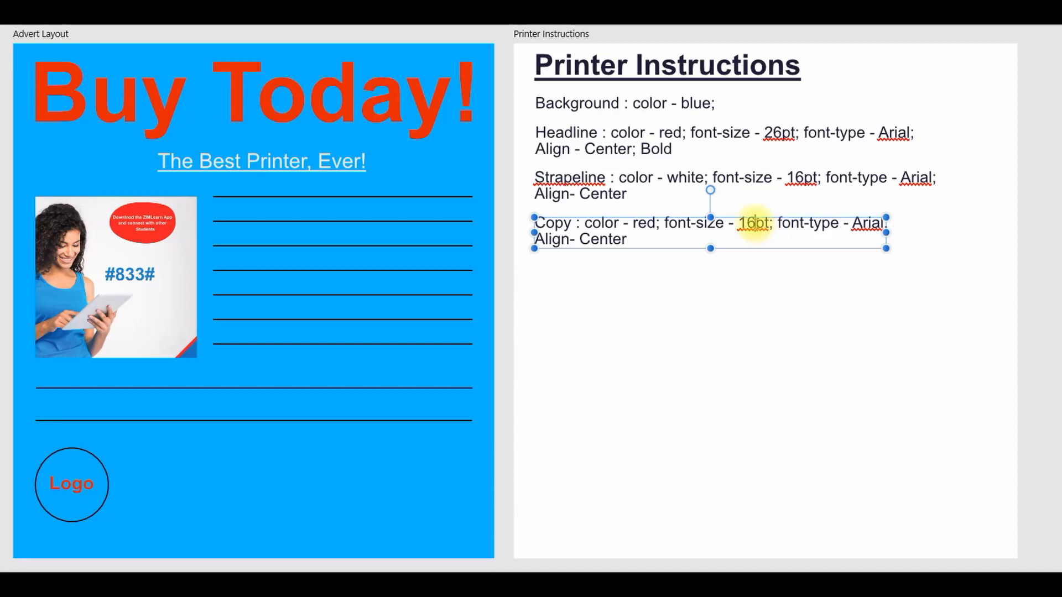
pyautogui.press('BackSpace')
pyautogui.press('BackSpace')
pyautogui.write('11')
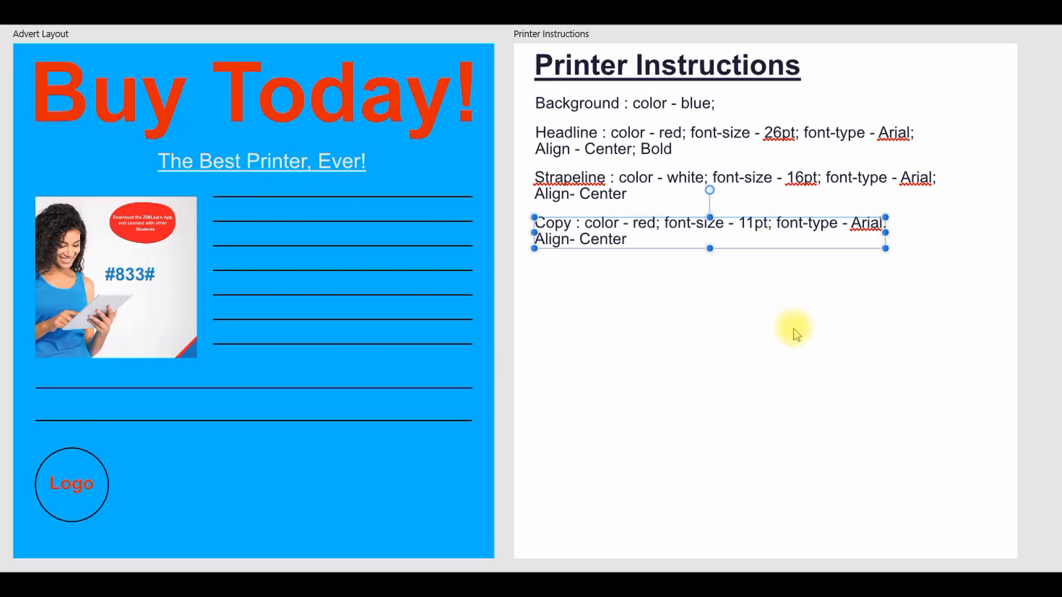
# Step: Add "Justify" after "Align- Center" in the Copy instruction
pyautogui.doubleClick(626, 240)
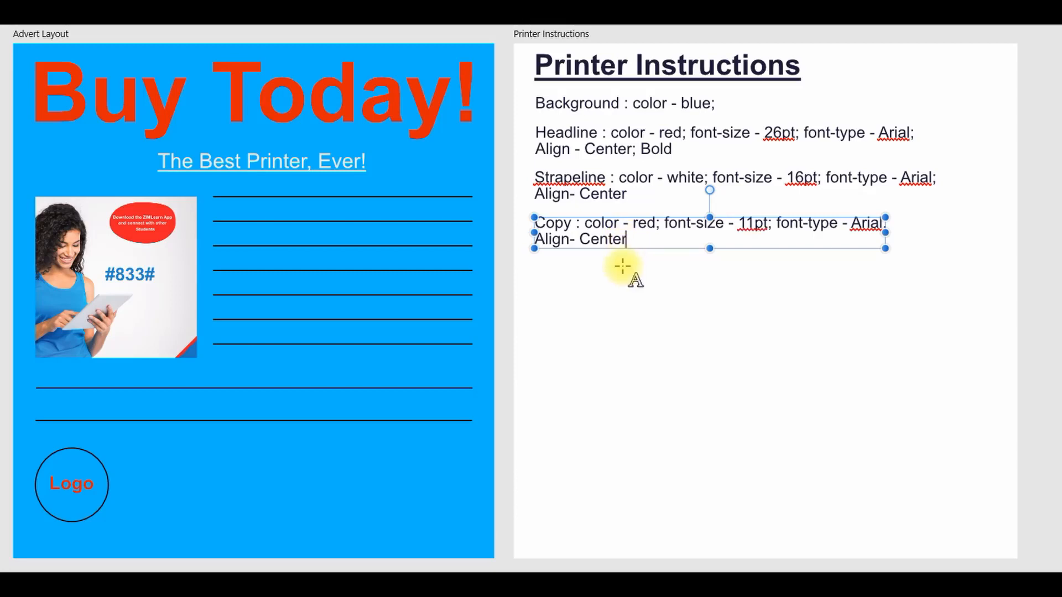
pyautogui.write('Justi')
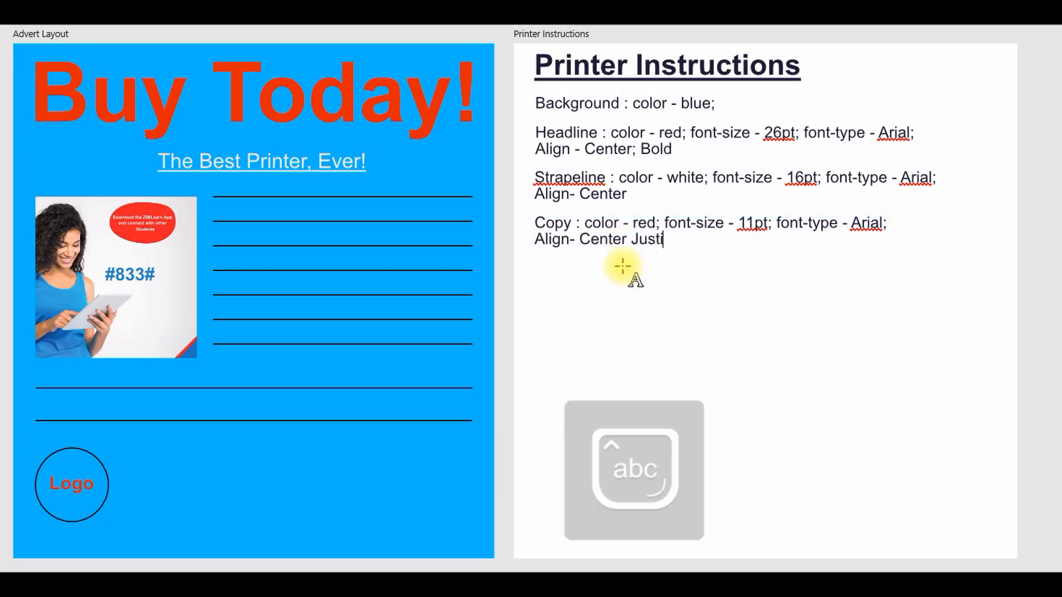
pyautogui.write('fy')
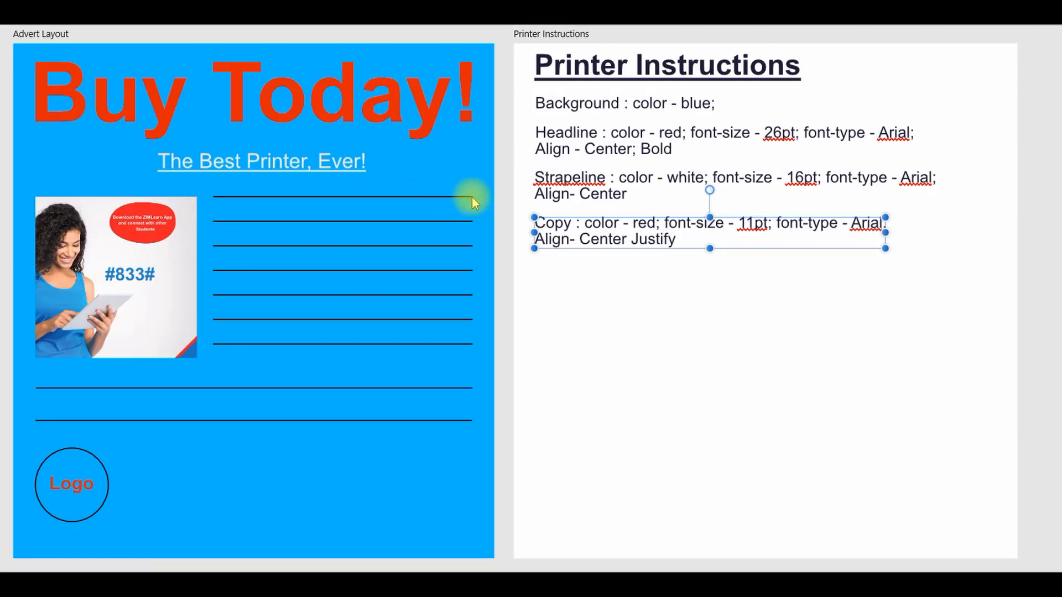
# Step: Duplicate the Copy instruction below itself and relabel the duplicate "Pictorial"
pyautogui.click(590, 266)
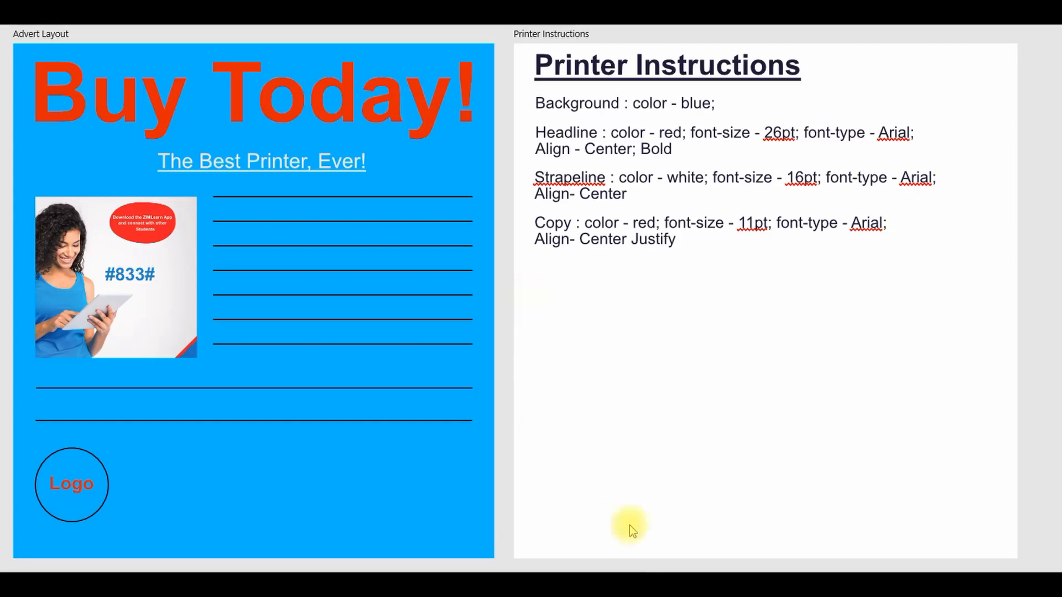
pyautogui.click(580, 248)
pyautogui.moveTo(579, 248); pyautogui.dragTo(519, 280)
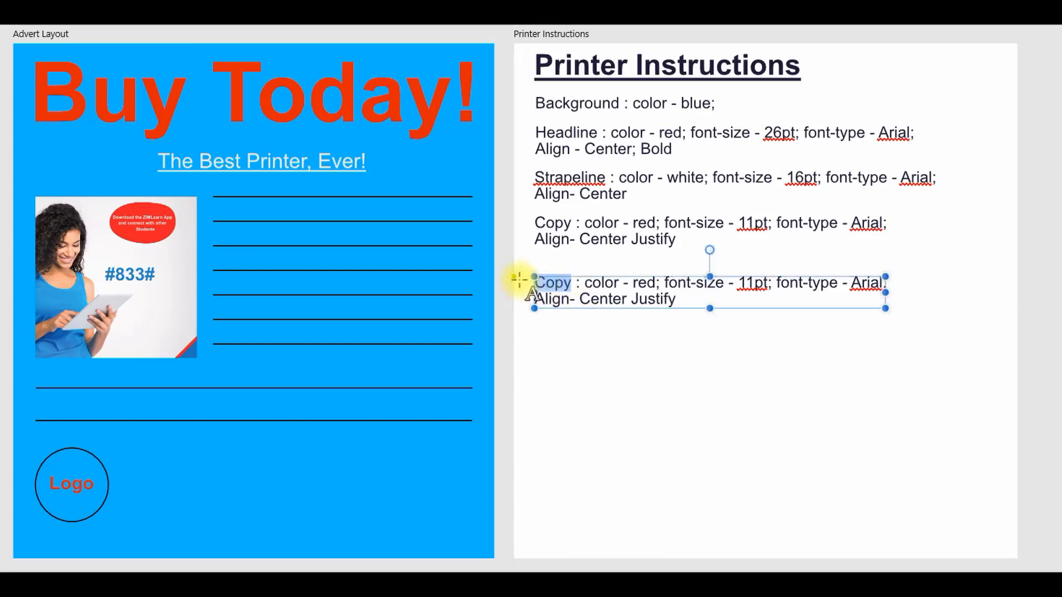
pyautogui.press('capslock')
pyautogui.press('capslock')
pyautogui.write('Picti')
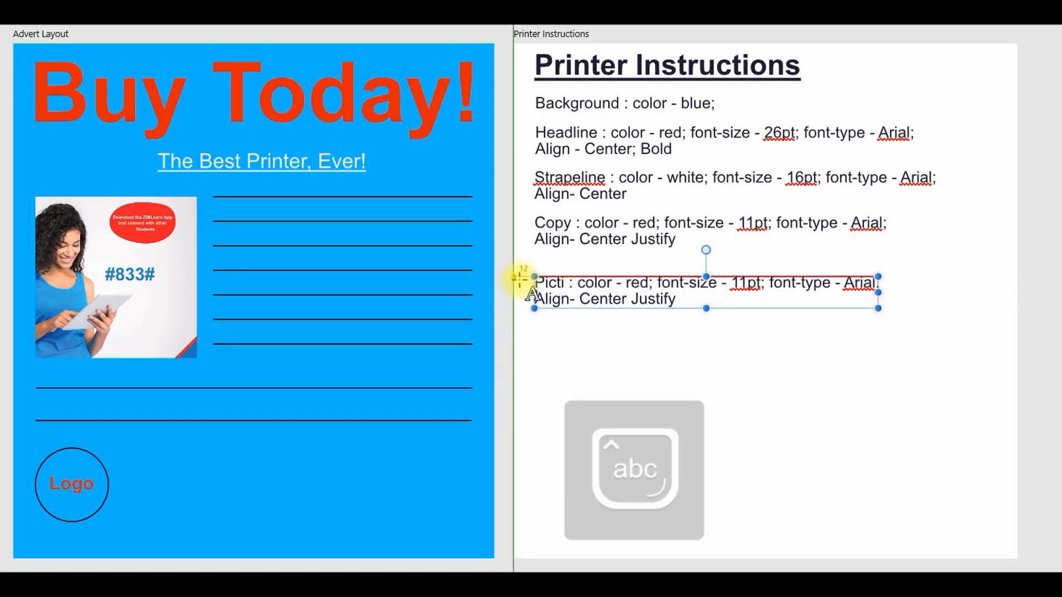
pyautogui.press('BackSpace')
pyautogui.write('or')
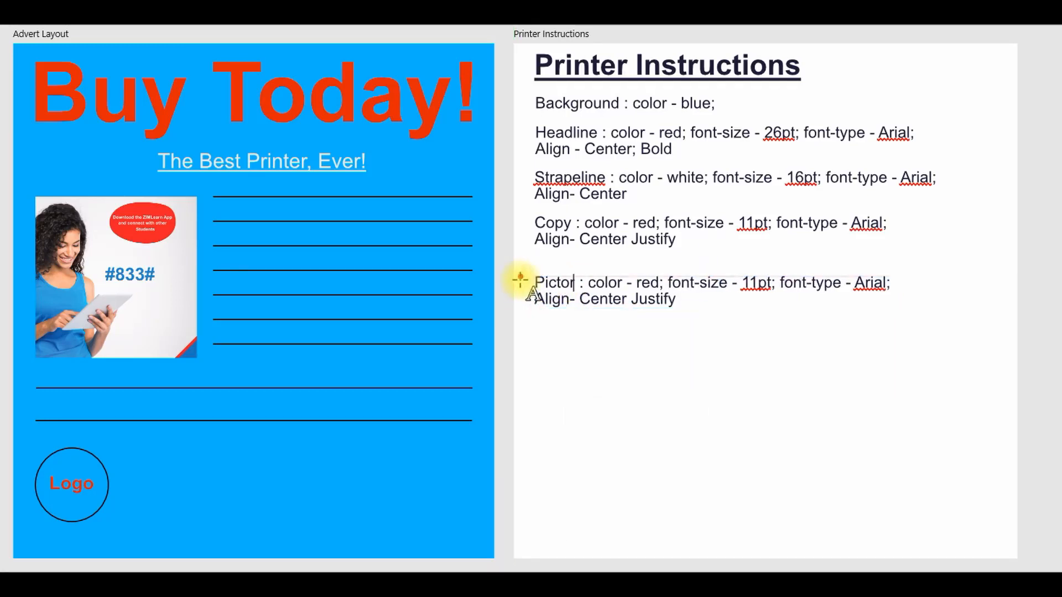
pyautogui.write('ial')
pyautogui.click(695, 275)
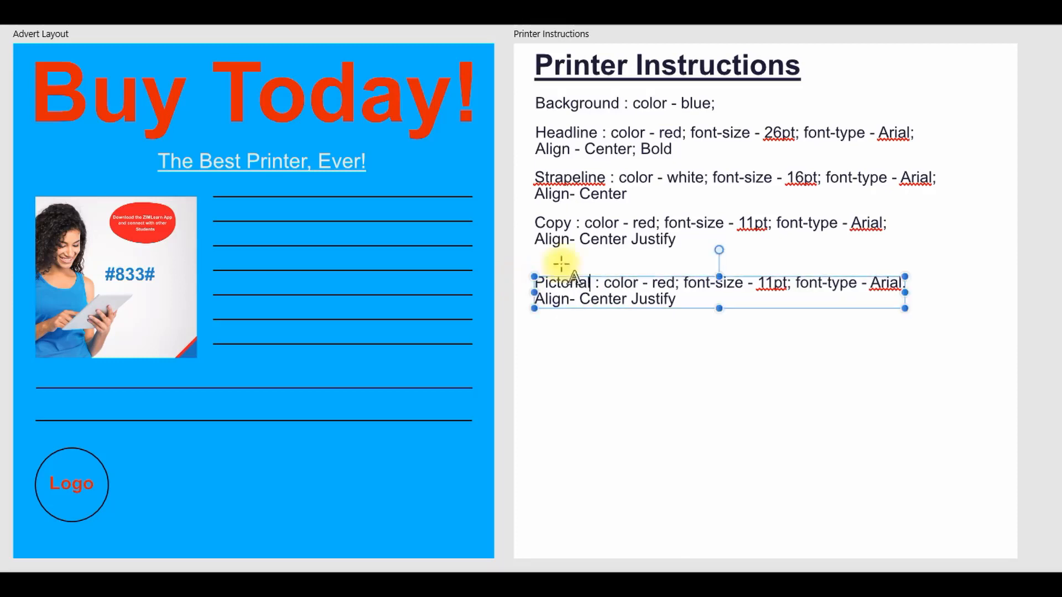
# Step: Replace the Pictorial instruction's color, font and alignment entries with "Align-Left"
pyautogui.moveTo(604, 283); pyautogui.dragTo(769, 300)
pyautogui.write('Ali')
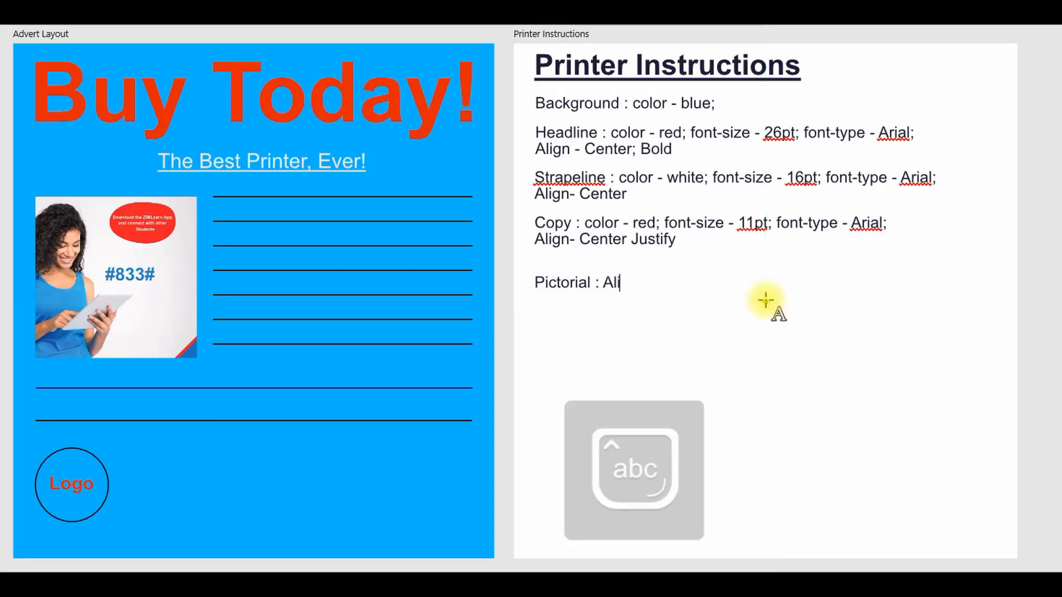
pyautogui.write('gn-')
pyautogui.press('Escape')
pyautogui.write('Left')
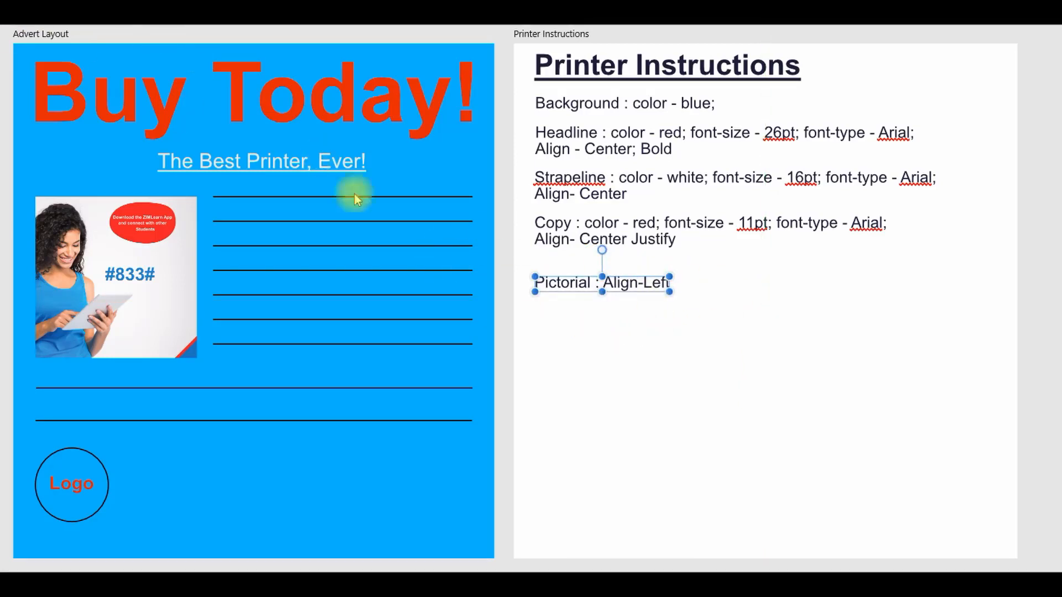
pyautogui.click(682, 376)
# Step: Check the elements required in question part (c), then move the Pictorial instruction up closer to the Copy instruction
pyautogui.moveTo(591, 576); pyautogui.dragTo(360, 576)
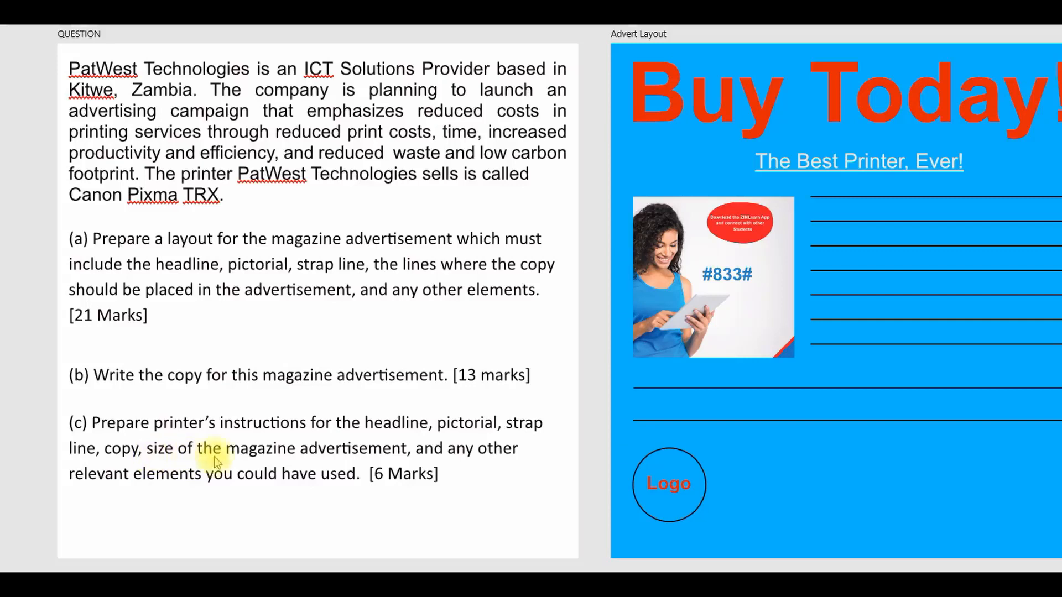
pyautogui.moveTo(580, 577); pyautogui.dragTo(736, 568)
pyautogui.click(632, 293)
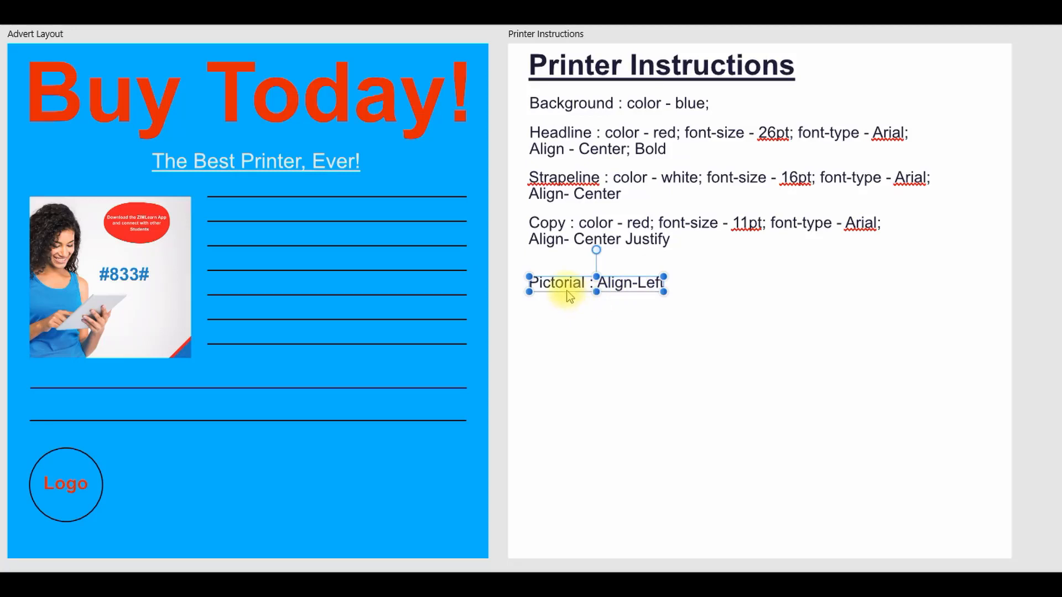
pyautogui.moveTo(569, 297); pyautogui.dragTo(570, 288)
pyautogui.press('Escape')
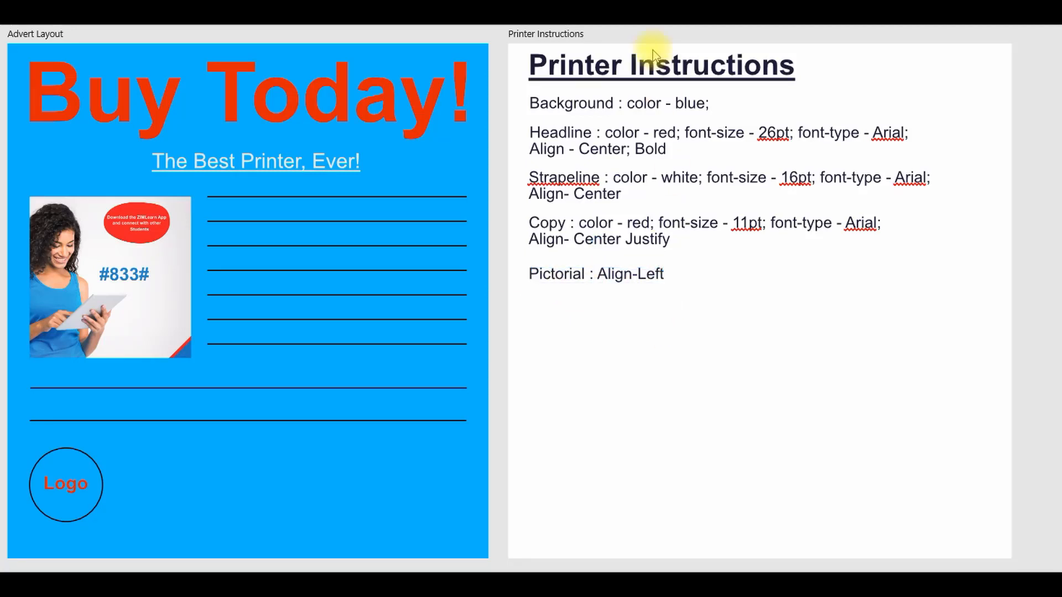
# Step: Duplicate the "Printer Instructions" heading below the Pictorial instruction and replace the word "Printer" in it with "Size of Advert"
pyautogui.click(655, 71)
pyautogui.moveTo(654, 66); pyautogui.dragTo(657, 318)
pyautogui.click(691, 312)
pyautogui.moveTo(623, 310); pyautogui.dragTo(505, 303)
pyautogui.write('SIZE Instructions')
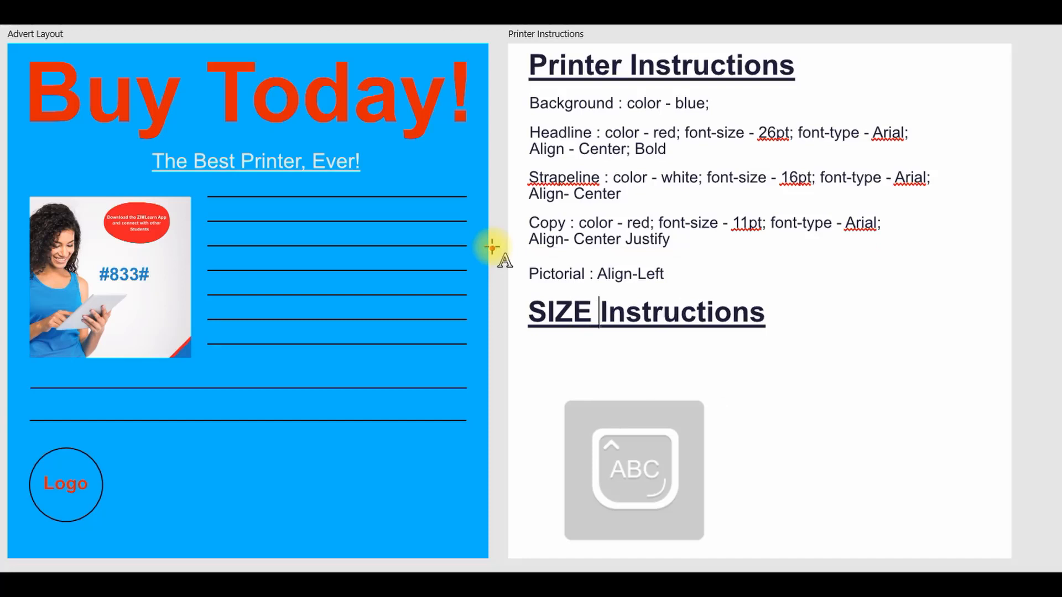
pyautogui.press('BackSpace')
pyautogui.press('BackSpace')
pyautogui.press('BackSpace')
pyautogui.press('BackSpace')
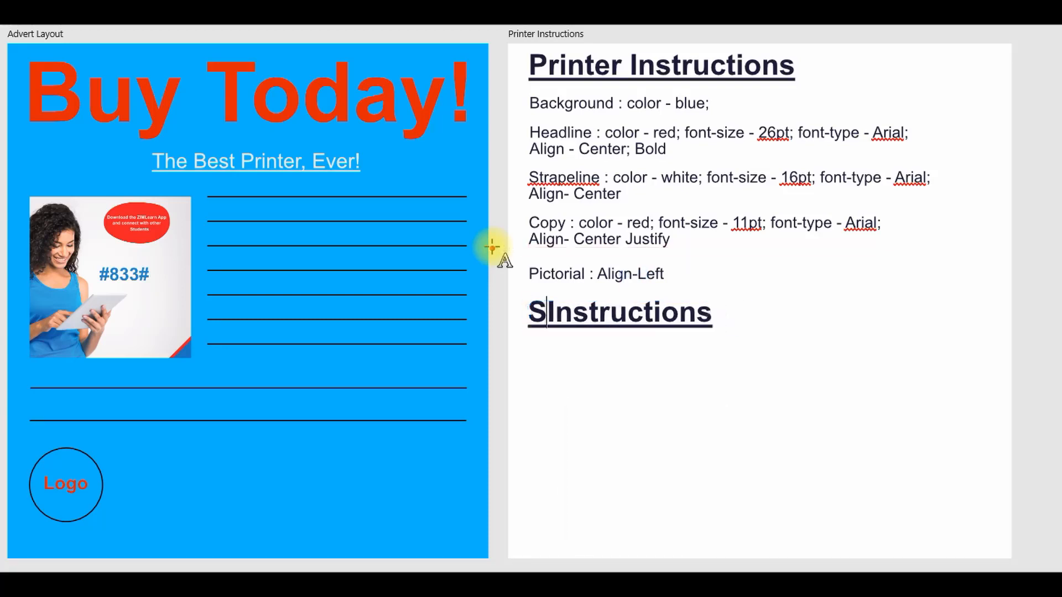
pyautogui.write('ize')
pyautogui.write(' of Ad')
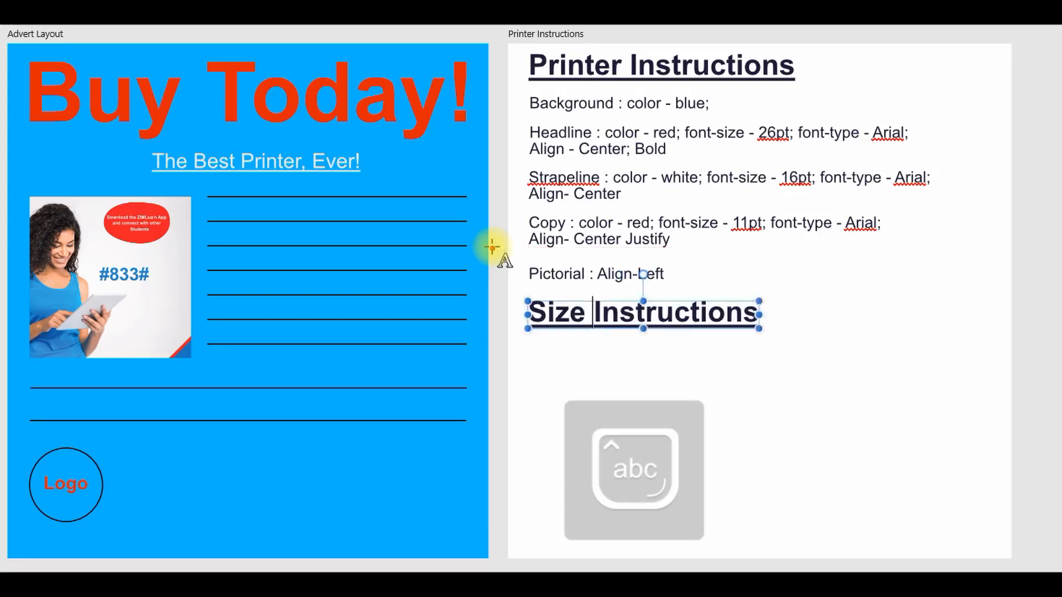
pyautogui.write('vert')
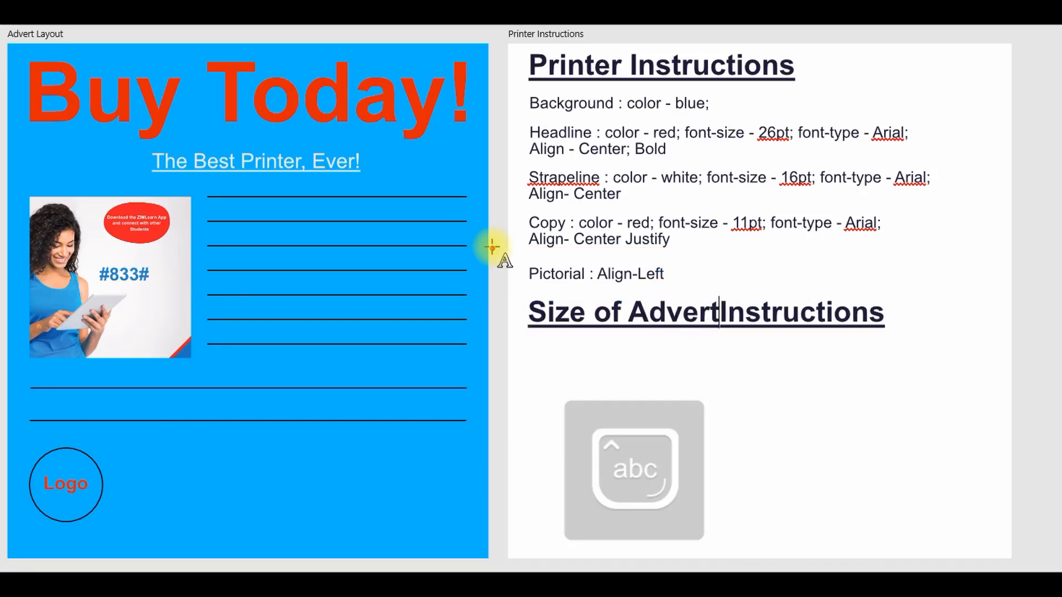
# Step: Remove the leftover word "Instructions" from the new heading so it reads "Size of Advert"
pyautogui.press('Delete')
pyautogui.press('Delete')
pyautogui.press('Delete')
pyautogui.write('t')
pyautogui.press('Delete')
pyautogui.press('Delete')
pyautogui.press('Delete')
pyautogui.press('Delete')
pyautogui.press('Delete')
pyautogui.press('Delete')
pyautogui.press('Delete')
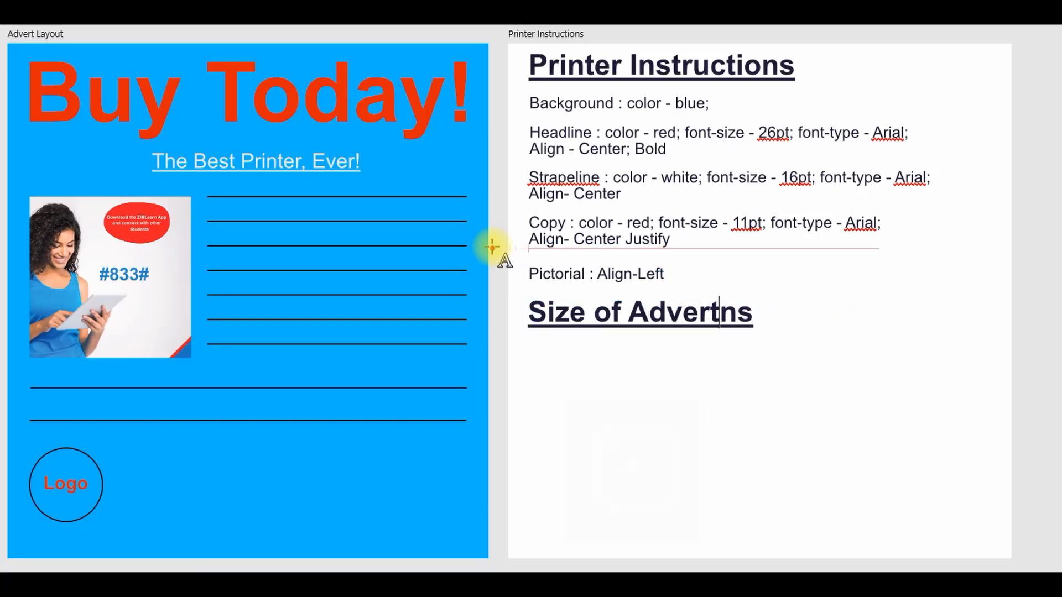
pyautogui.press('Delete')
pyautogui.press('Delete')
pyautogui.press('Escape')
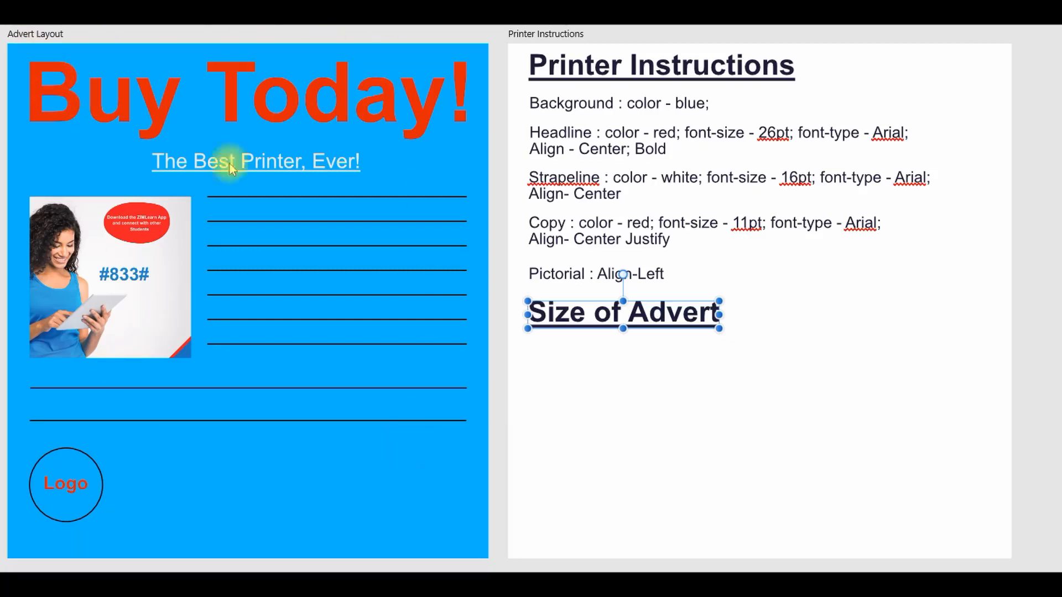
# Step: Move the Background instruction below the "Size of Advert" heading and replace its text with "Width : 30px"
pyautogui.click(619, 104)
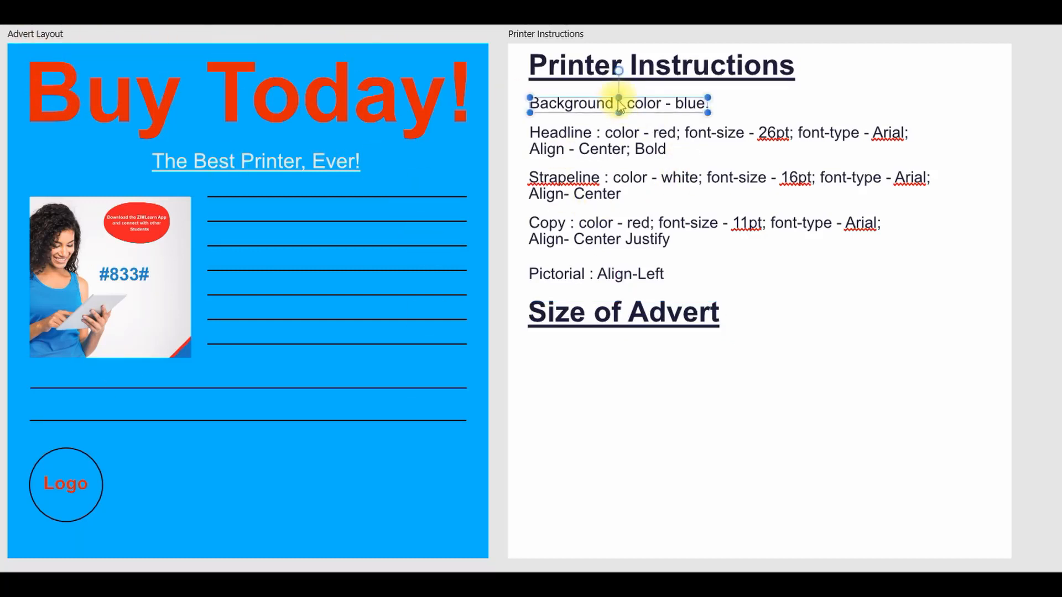
pyautogui.moveTo(608, 109); pyautogui.dragTo(611, 360)
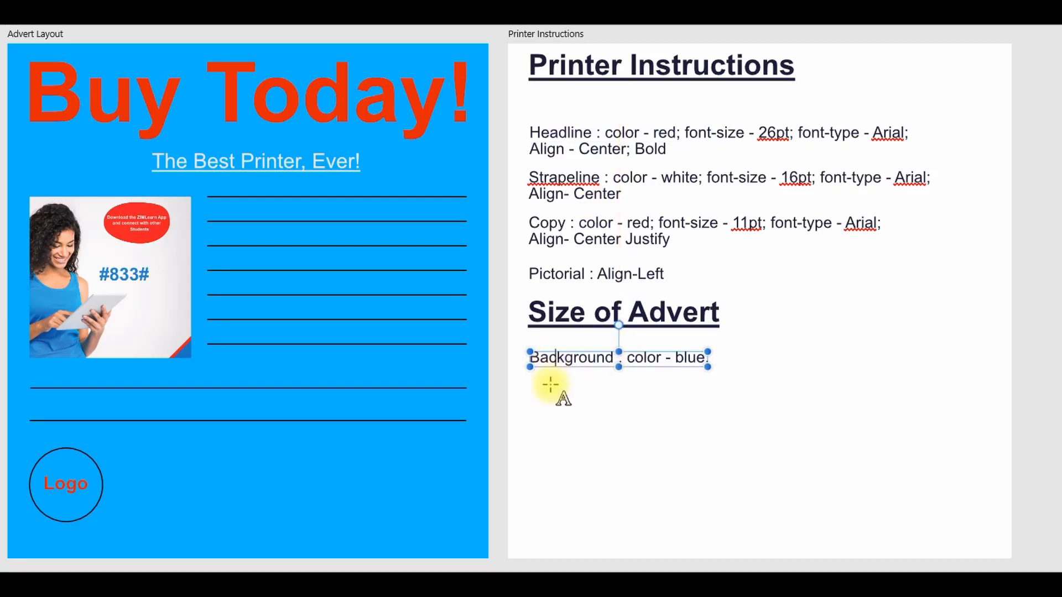
pyautogui.hotkey('ctrl', 'a')
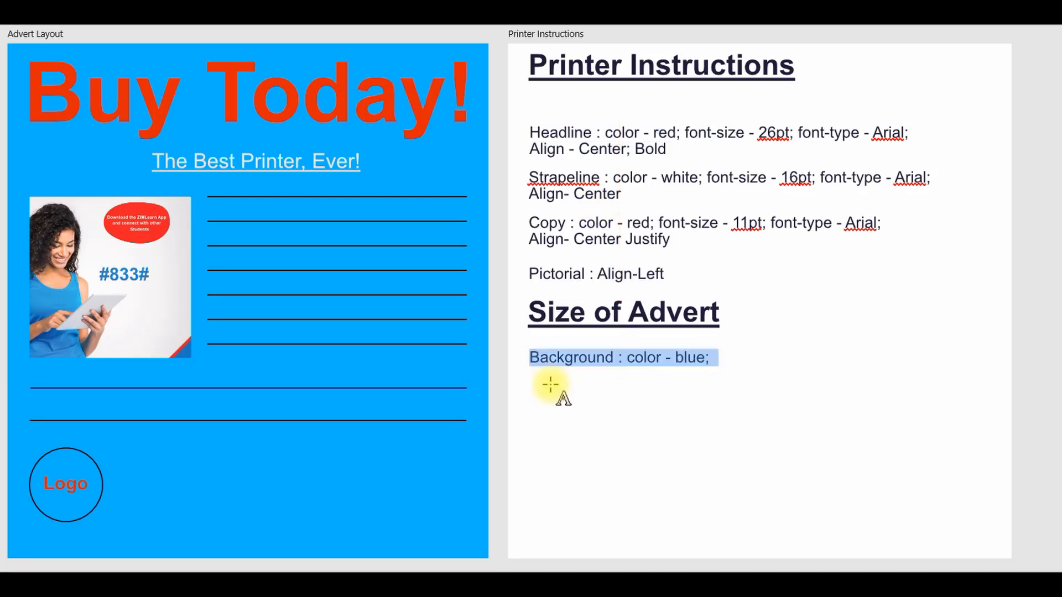
pyautogui.press('capslock')
pyautogui.write('W')
pyautogui.press('capslock')
pyautogui.write('idth : 30')
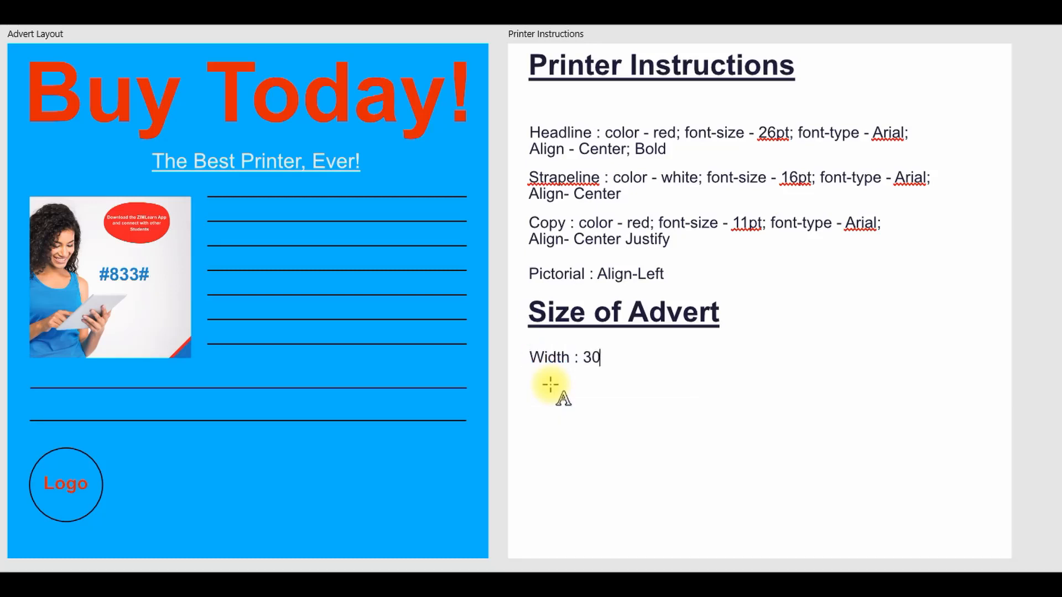
pyautogui.press('Escape')
pyautogui.write('px')
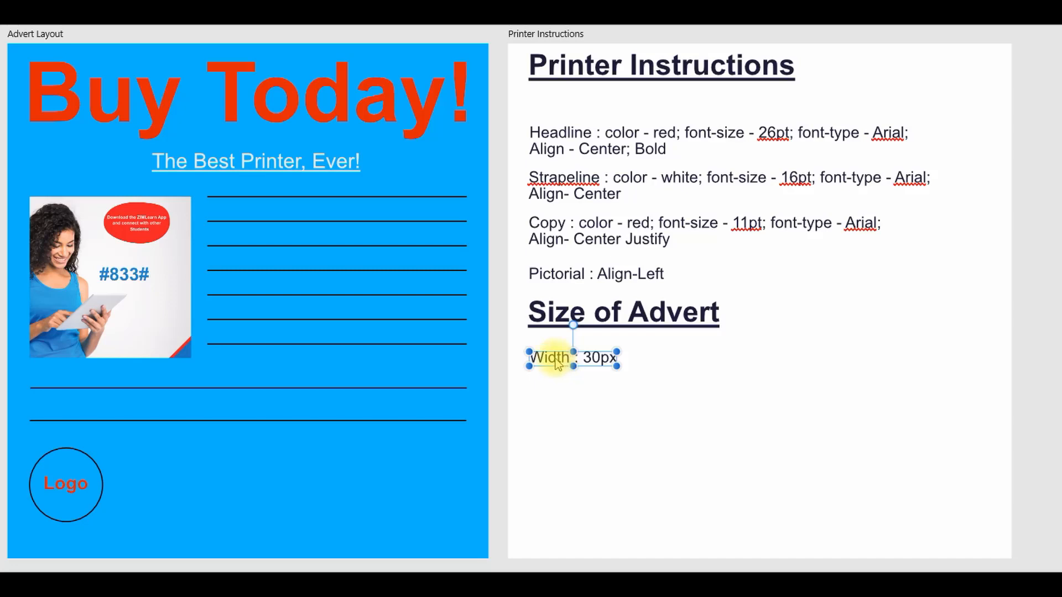
# Step: Change the Width entry to 300px and move the line slightly up towards the "Size of Advert" heading
pyautogui.click(595, 360)
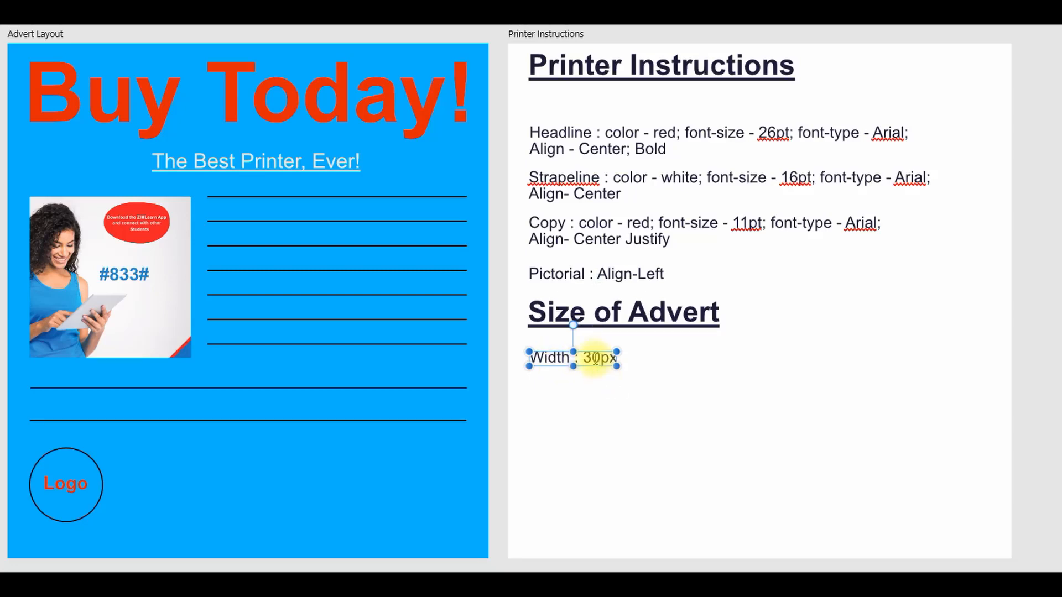
pyautogui.write('0')
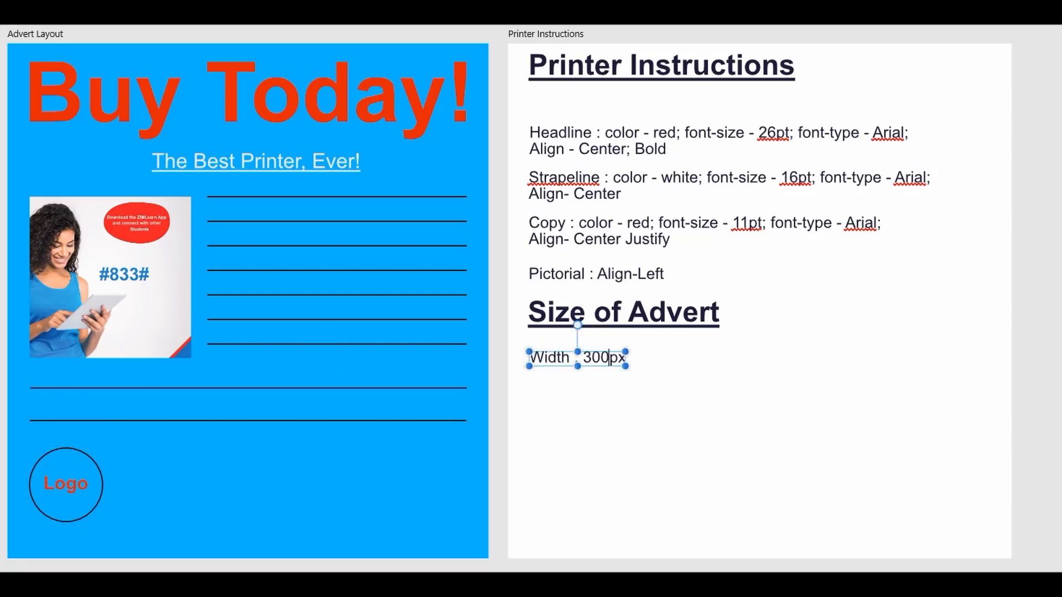
pyautogui.moveTo(556, 366); pyautogui.dragTo(557, 357)
pyautogui.press('Left')
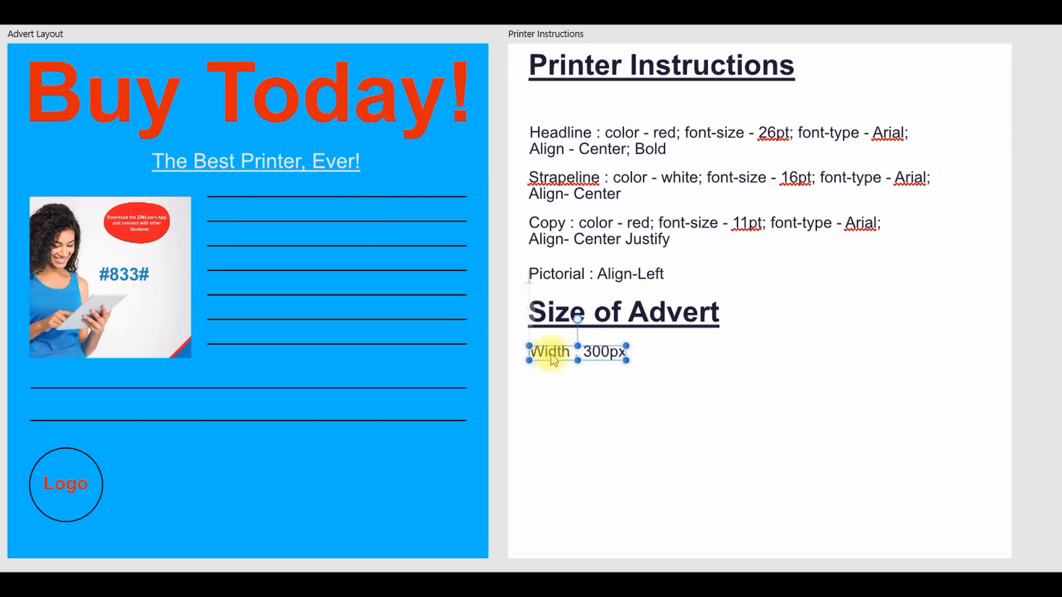
# Step: Duplicate the Width line directly below itself and relabel the duplicate "Height"
pyautogui.moveTo(559, 358); pyautogui.dragTo(561, 374)
pyautogui.click(569, 380)
pyautogui.press('BackSpace')
pyautogui.press('BackSpace')
pyautogui.press('BackSpace')
pyautogui.press('BackSpace')
pyautogui.press('BackSpace')
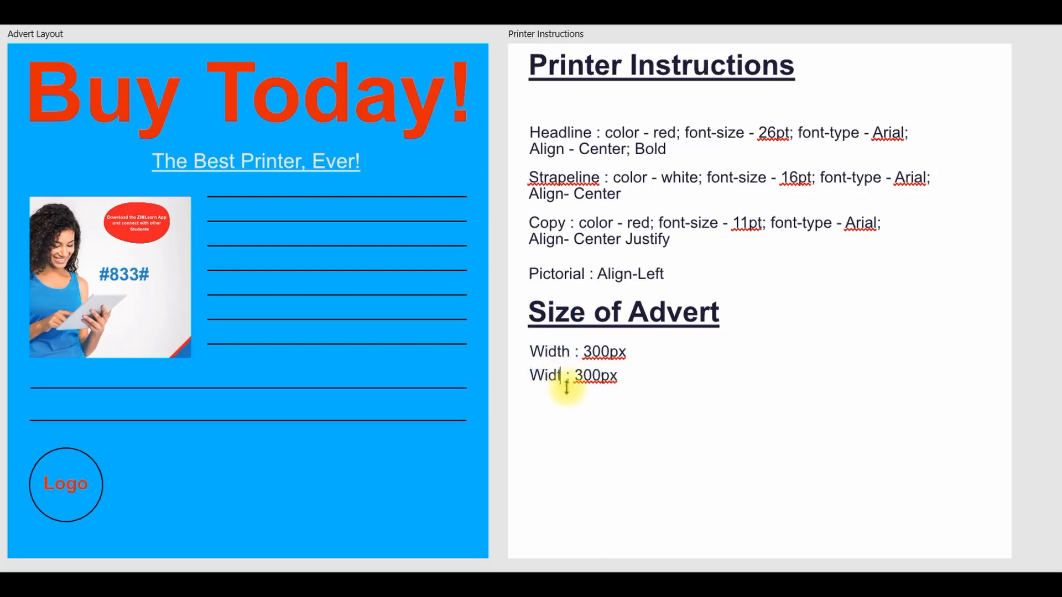
pyautogui.press('capslock')
pyautogui.write('H')
pyautogui.press('capslock')
pyautogui.write('eight')
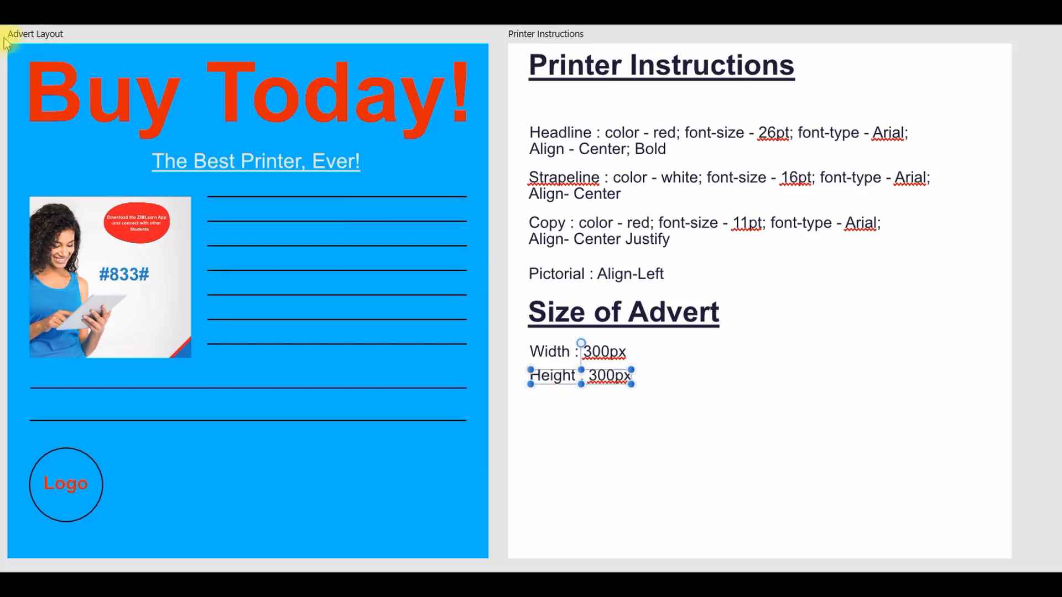
# Step: Duplicate the Height line below itself and relabel the duplicate "Margin"
pyautogui.click(592, 383)
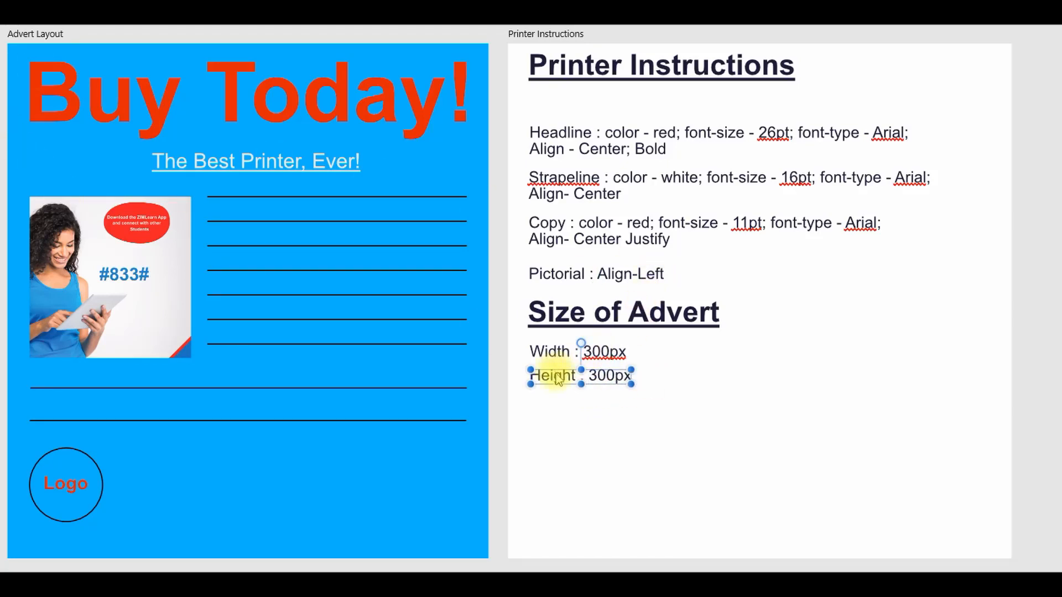
pyautogui.moveTo(557, 383); pyautogui.dragTo(561, 406)
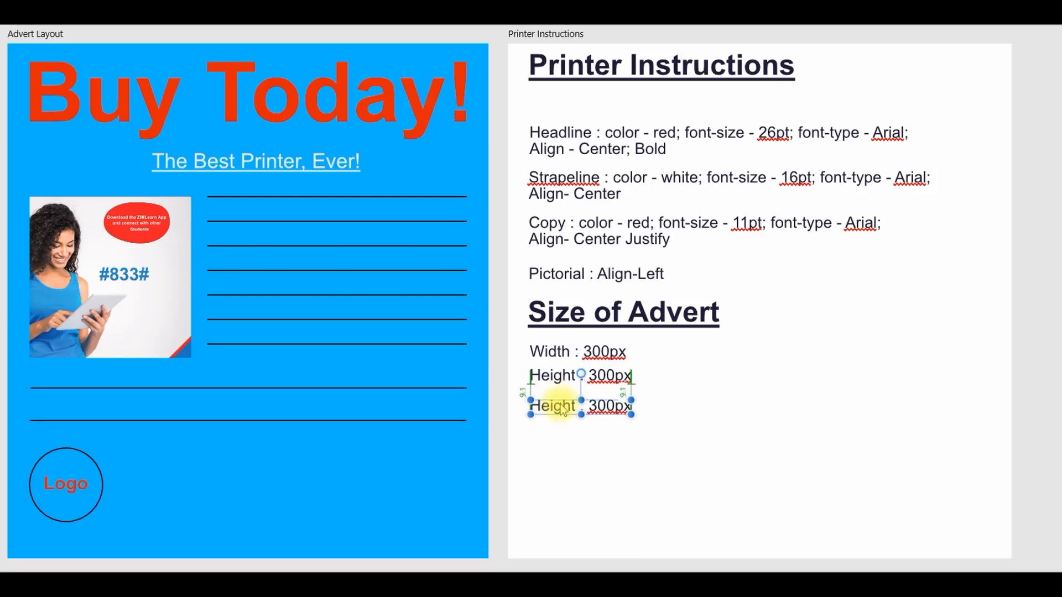
pyautogui.click(574, 409)
pyautogui.press('BackSpace')
pyautogui.press('BackSpace')
pyautogui.press('BackSpace')
pyautogui.press('BackSpace')
pyautogui.press('BackSpace')
pyautogui.press('BackSpace')
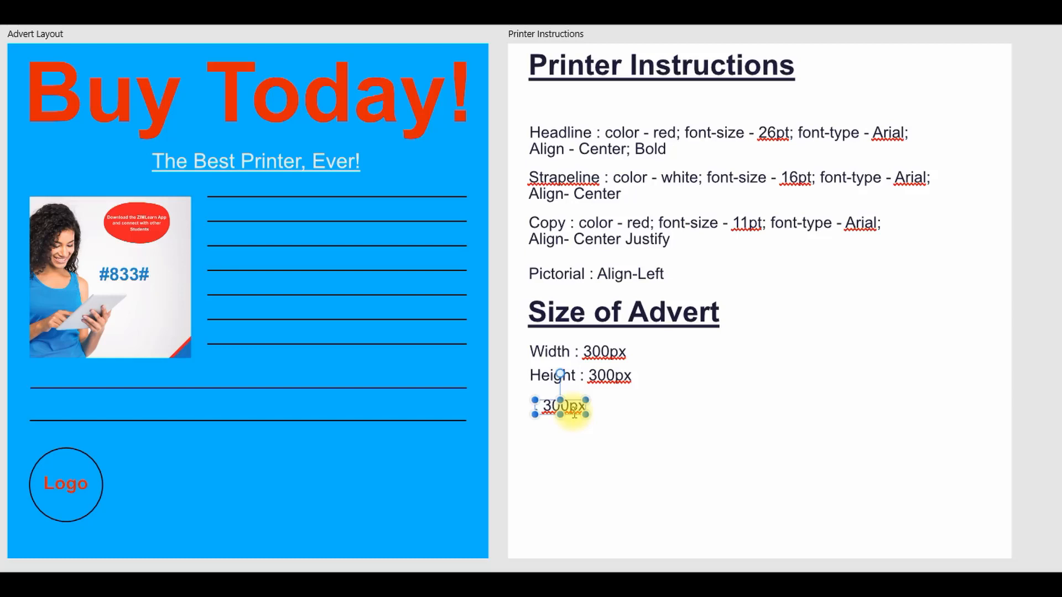
pyautogui.write('Margin')
# Step: Set the Margin entry to 4px
pyautogui.click(617, 406)
pyautogui.press('BackSpace')
pyautogui.press('BackSpace')
pyautogui.press('BackSpace')
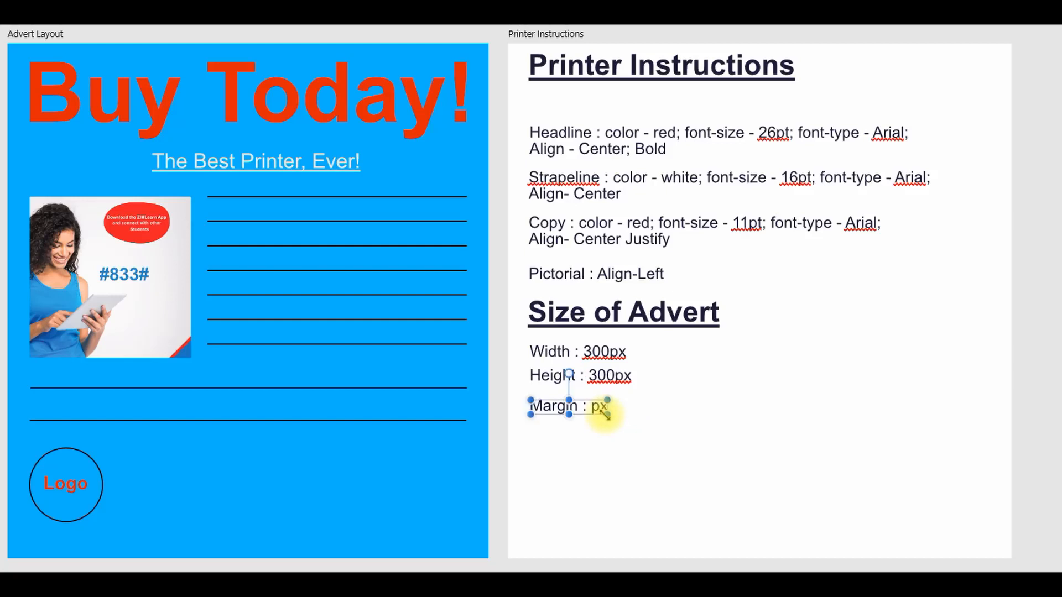
pyautogui.write('4')
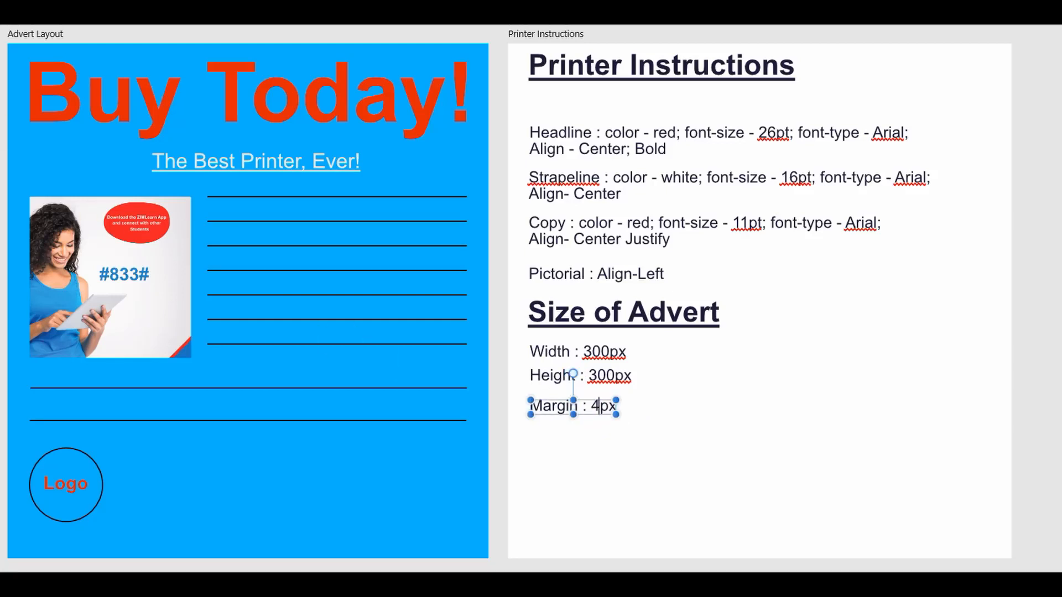